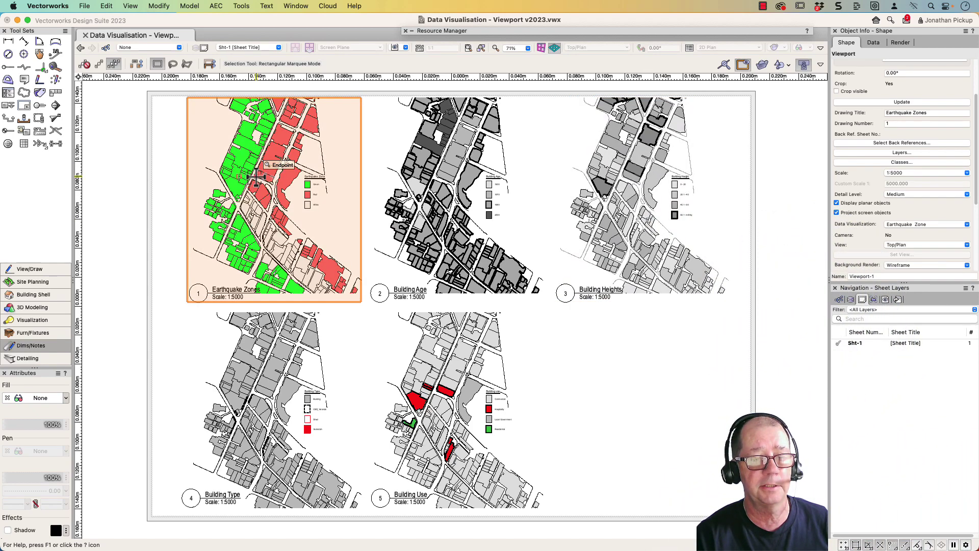
Switch the Earthquake Zones viewport's data visualization to Building Age
{"action": "scroll", "coordinate": [258, 173], "scroll_direction": "up", "scroll_amount": 3}
{"action": "scroll", "coordinate": [263, 166], "scroll_direction": "up", "scroll_amount": 5}
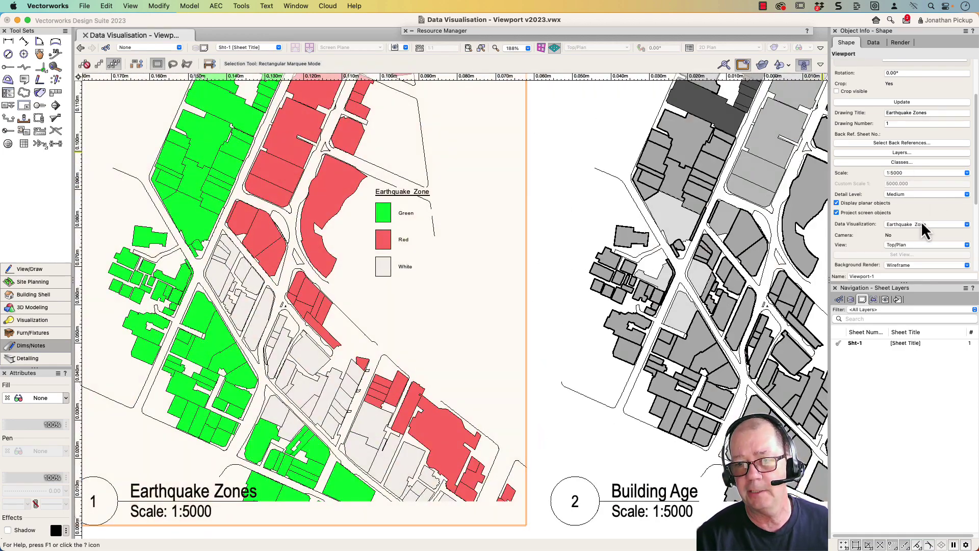
{"action": "left_click", "coordinate": [910, 225]}
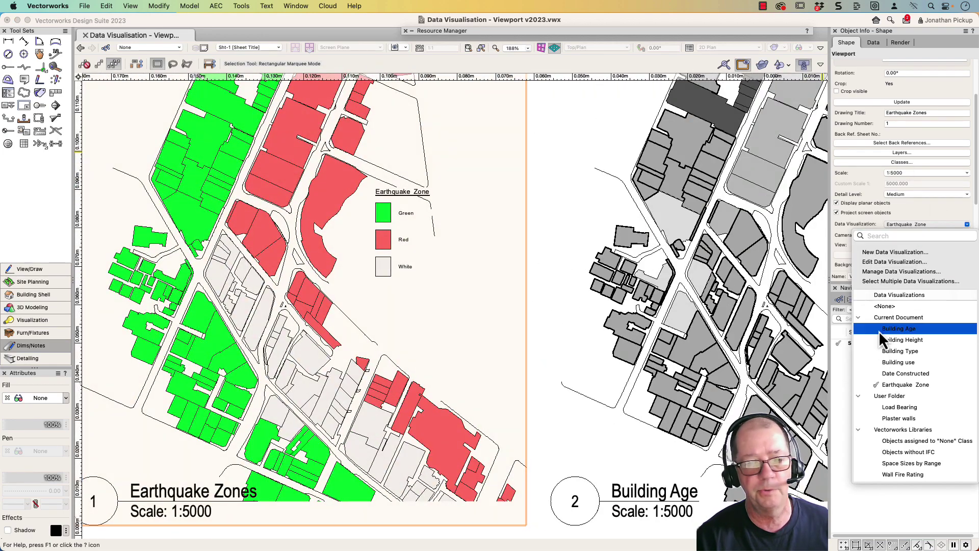
{"action": "left_click", "coordinate": [879, 330]}
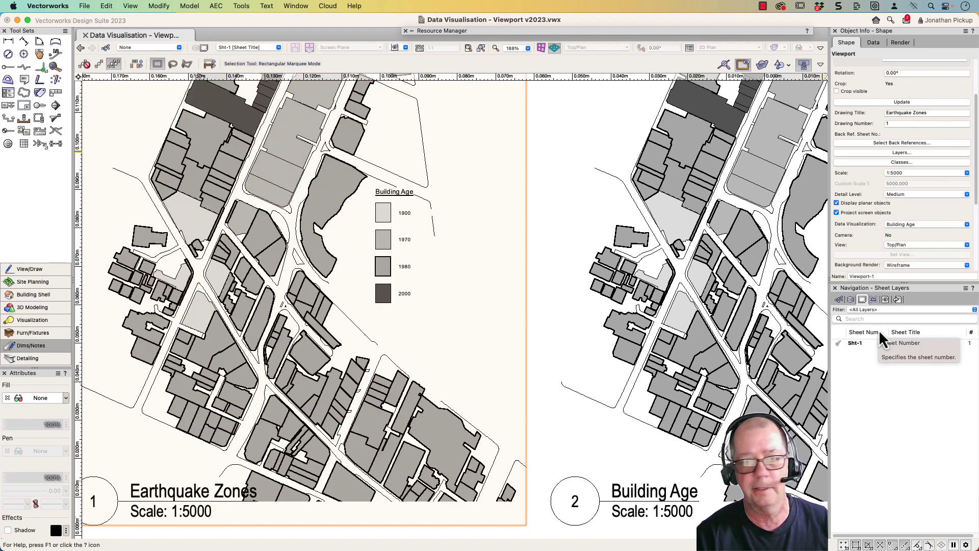
Set the Earthquake Zones viewport's data visualization back to Earthquake Zone
{"action": "left_click", "coordinate": [895, 225]}
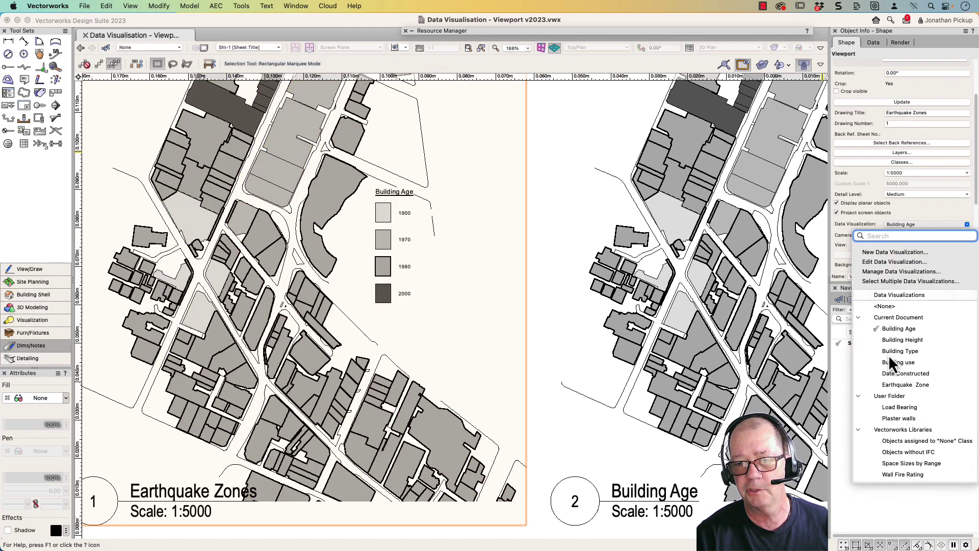
{"action": "left_click", "coordinate": [898, 385]}
{"action": "scroll", "coordinate": [438, 198], "scroll_direction": "down", "scroll_amount": 5}
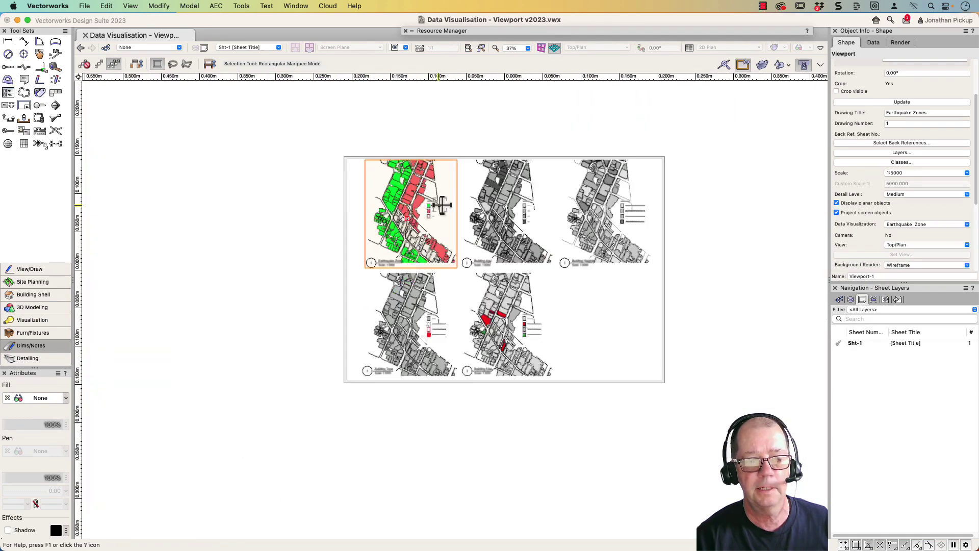
{"action": "scroll", "coordinate": [449, 209], "scroll_direction": "up", "scroll_amount": 4}
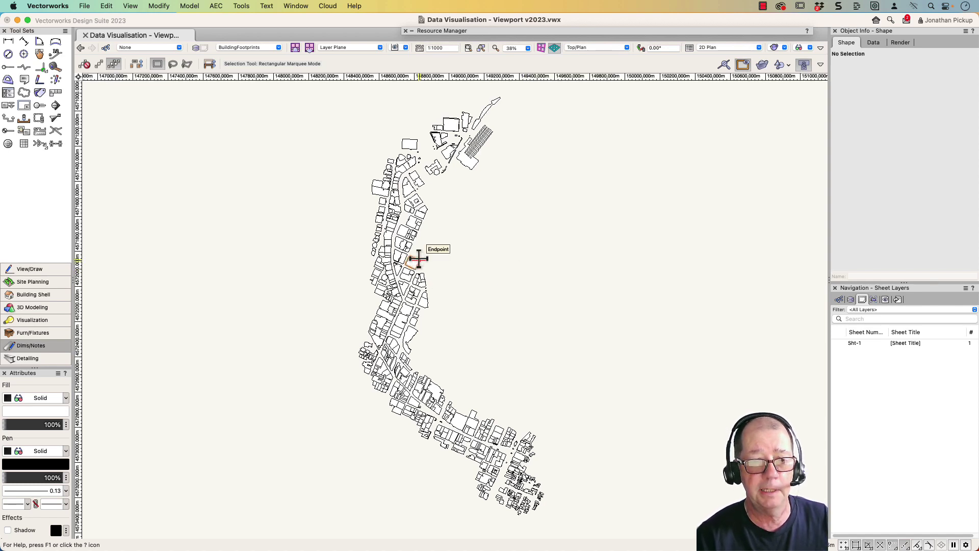
Select the curved building footprint polygon and show the data of its attached BuildingFootprintsRec record
{"action": "left_click", "coordinate": [479, 159]}
{"action": "left_click", "coordinate": [414, 333]}
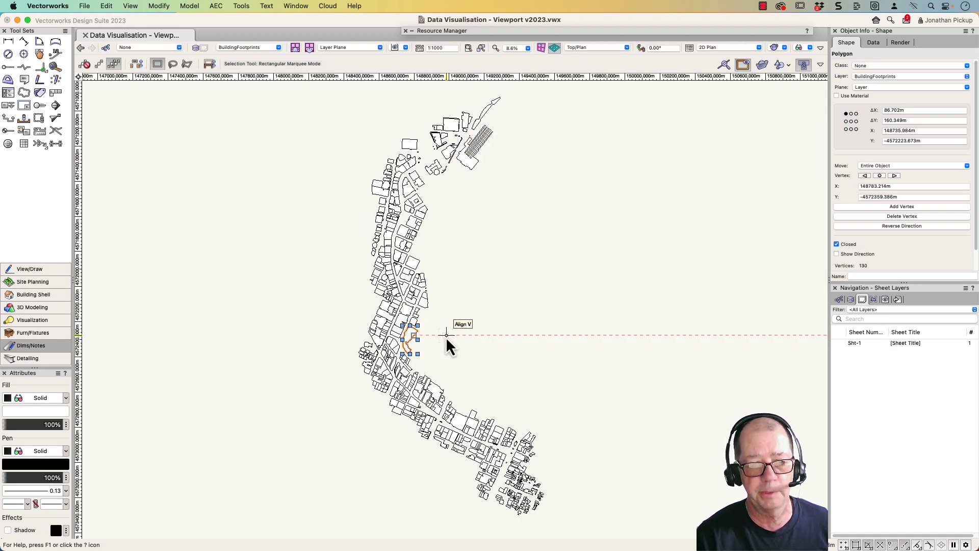
{"action": "scroll", "coordinate": [406, 335], "scroll_direction": "up", "scroll_amount": 5}
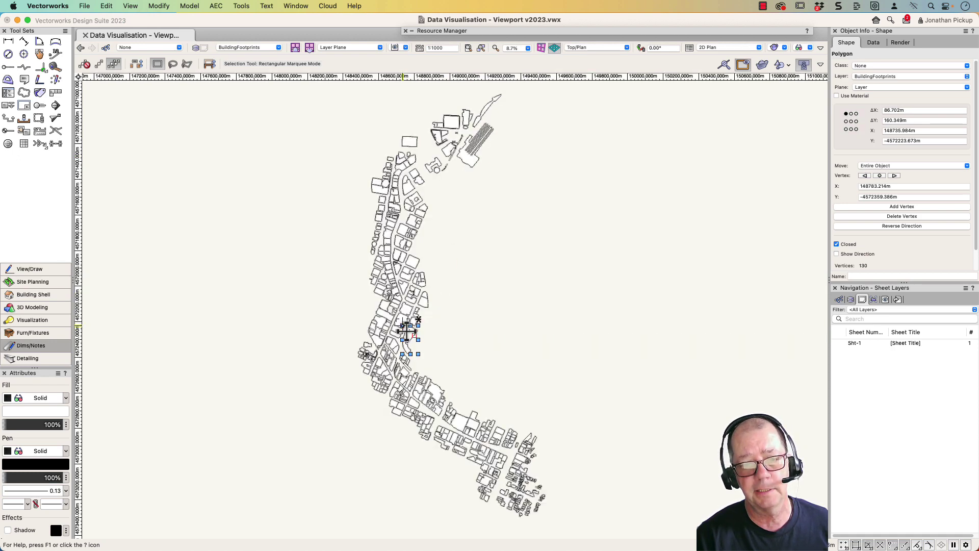
{"action": "scroll", "coordinate": [405, 334], "scroll_direction": "up", "scroll_amount": 4}
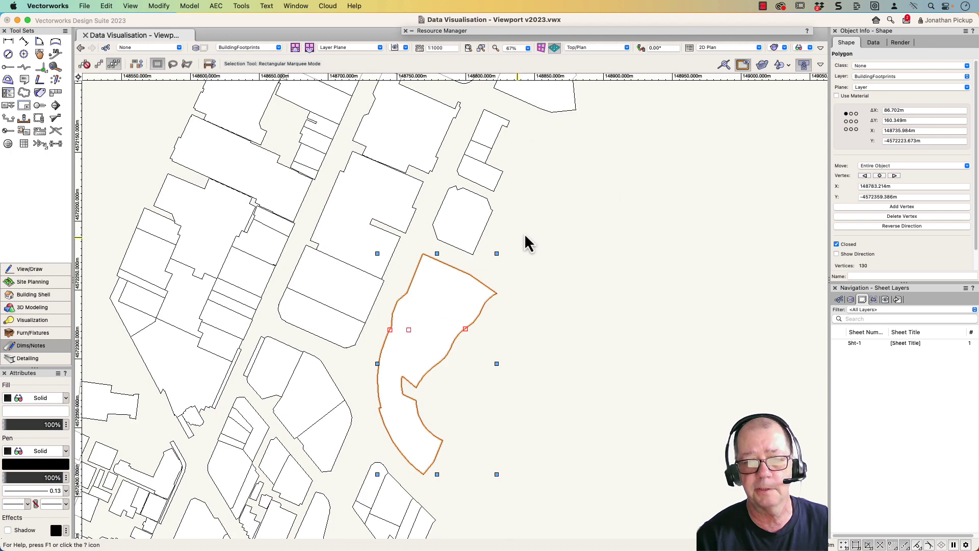
{"action": "left_click", "coordinate": [873, 43]}
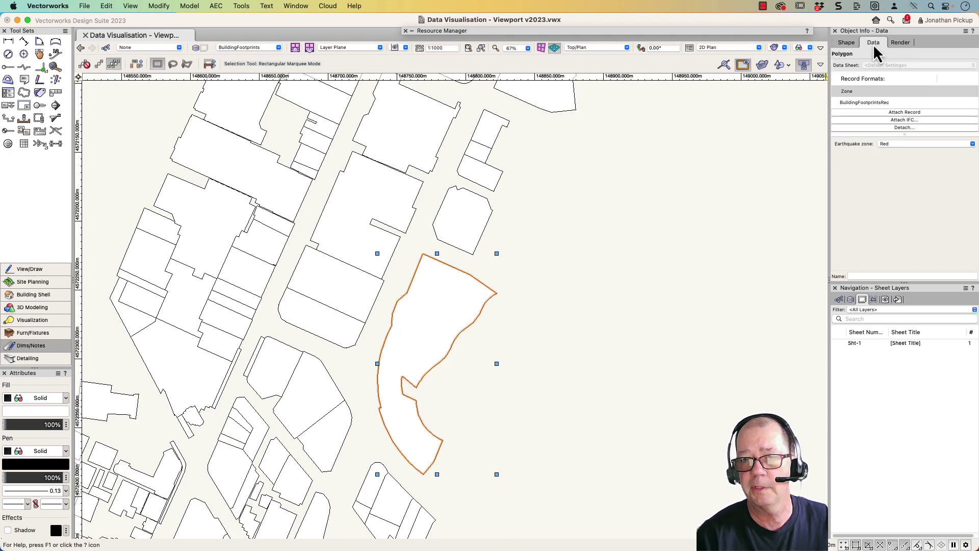
{"action": "left_click", "coordinate": [855, 105]}
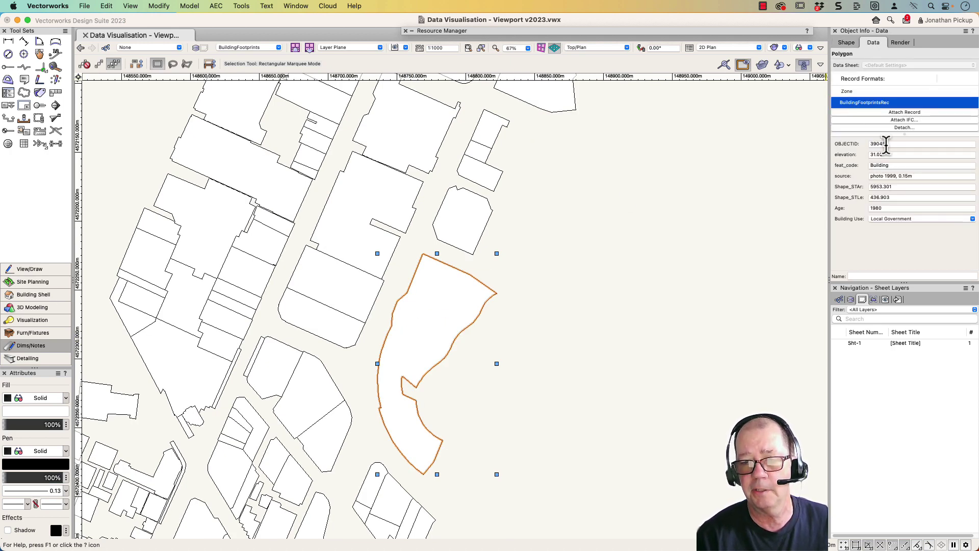
Examine the polygon's feat_code, Building Use options and Age, as well as the earthquake zone in its Zone record
{"action": "left_click", "coordinate": [887, 165]}
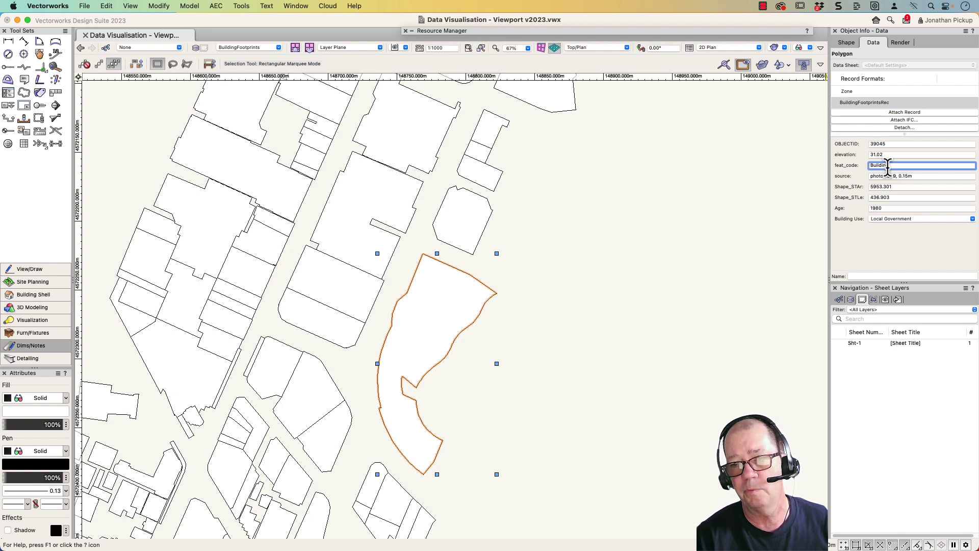
{"action": "left_click", "coordinate": [920, 221]}
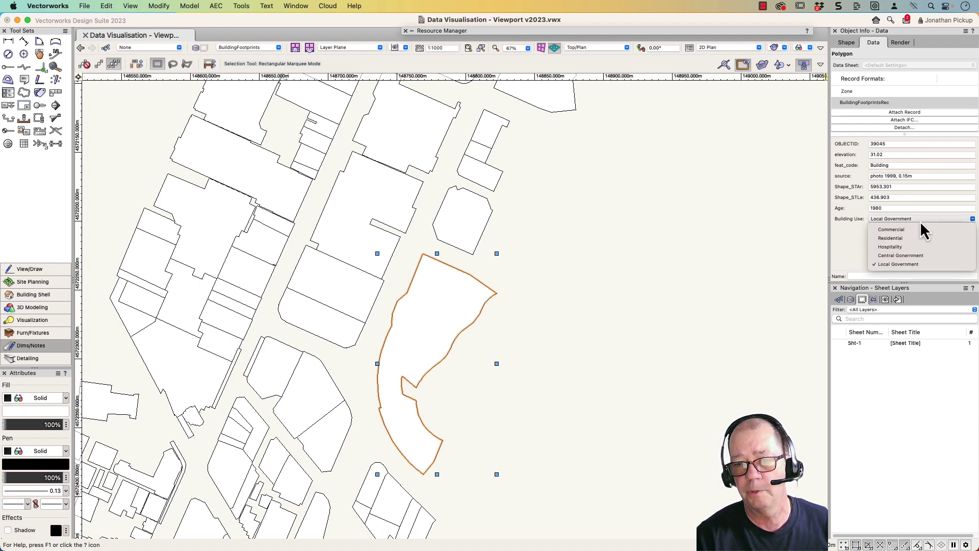
{"action": "left_click", "coordinate": [894, 209]}
{"action": "left_click", "coordinate": [887, 210]}
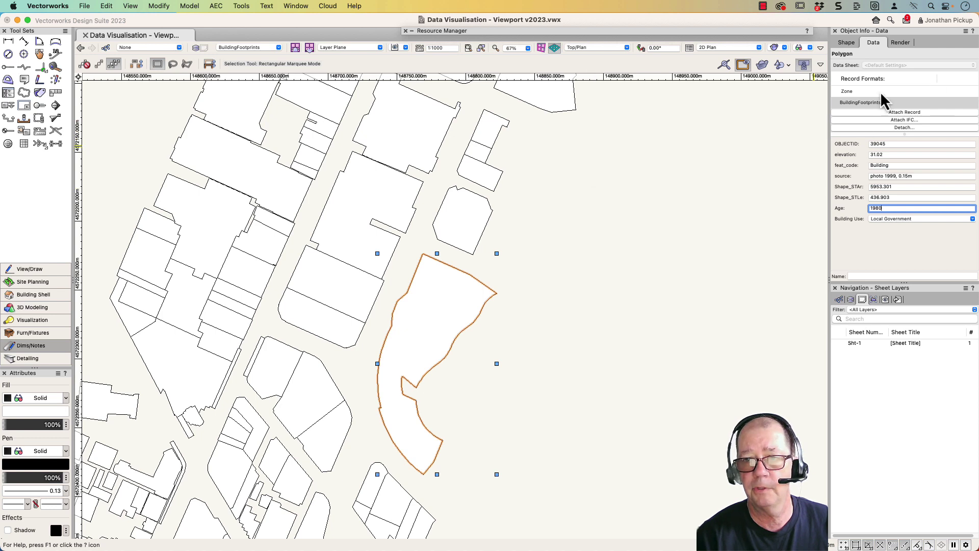
{"action": "left_click", "coordinate": [845, 91]}
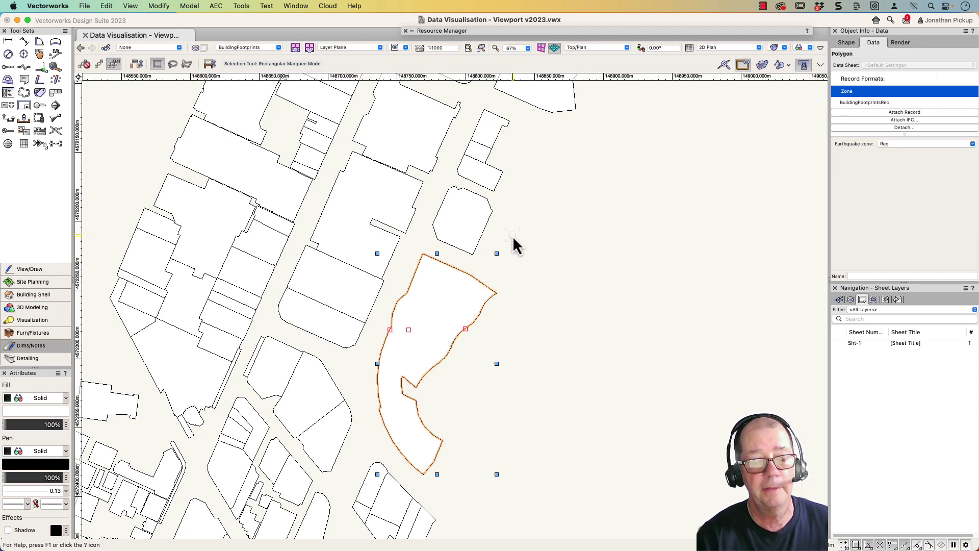
Apply the Earthquake Zone data visualization to the BuildingFootprints design layer view and reset it to None
{"action": "left_click", "coordinate": [810, 47]}
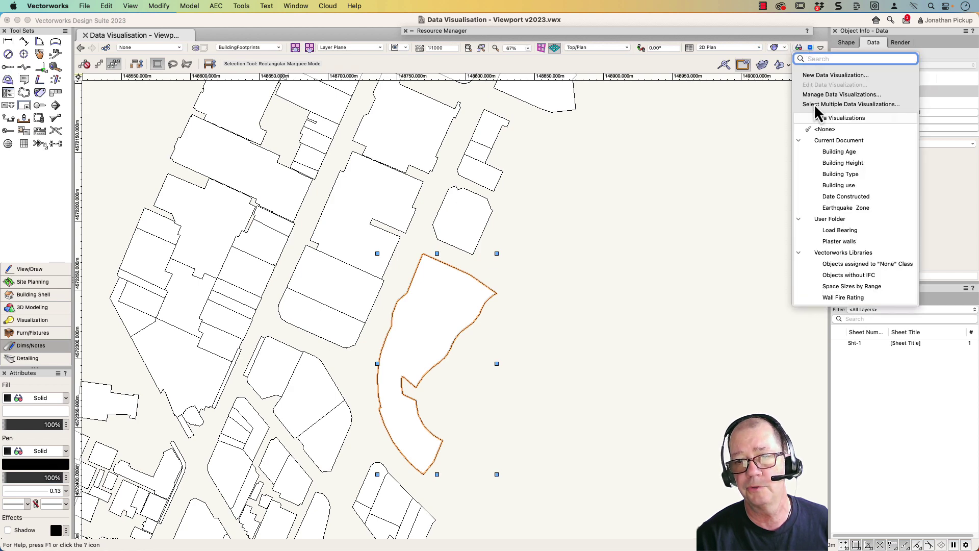
{"action": "left_click", "coordinate": [816, 207]}
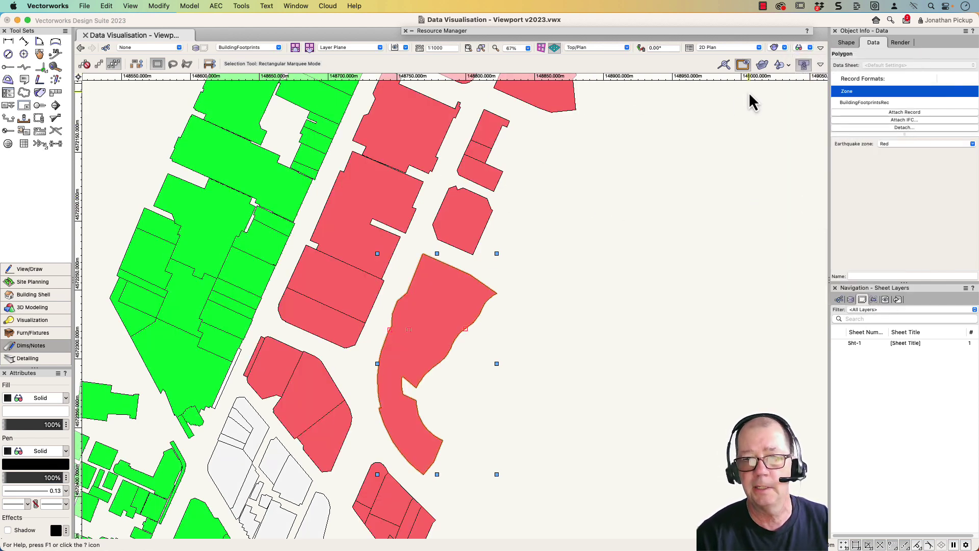
{"action": "left_click", "coordinate": [810, 48]}
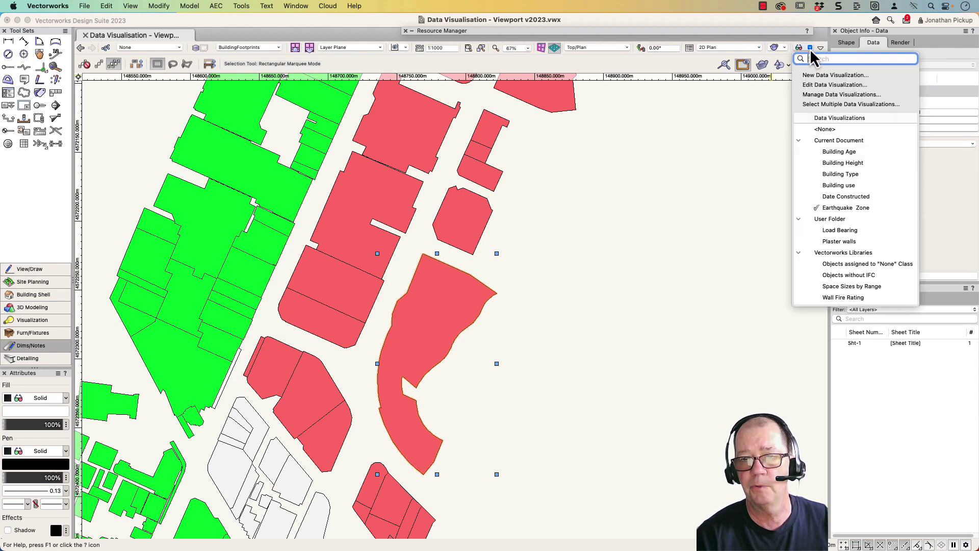
{"action": "left_click", "coordinate": [815, 129]}
{"action": "scroll", "coordinate": [660, 177], "scroll_direction": "down", "scroll_amount": 3}
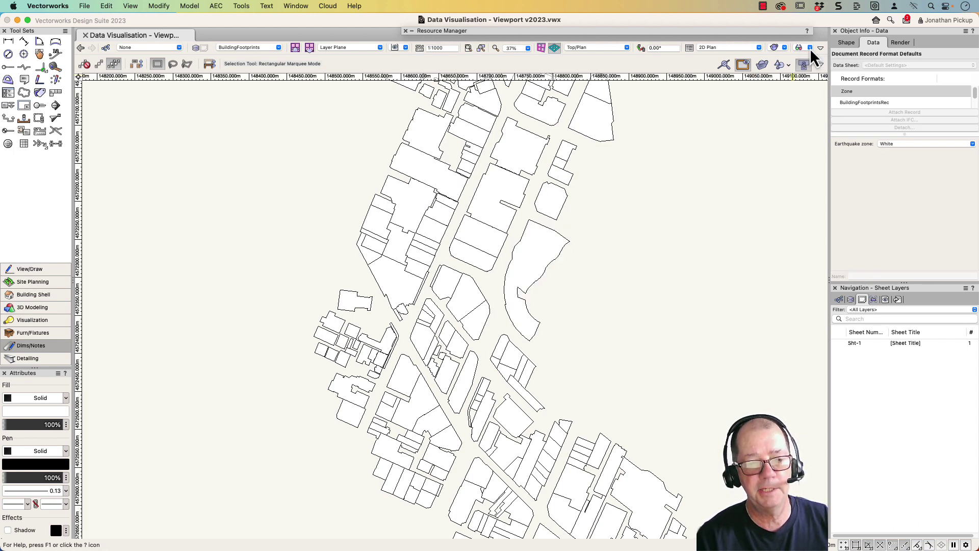
Delete the Earthquake Zone data visualization from the current document in the data visualization manager
{"action": "left_click", "coordinate": [810, 48]}
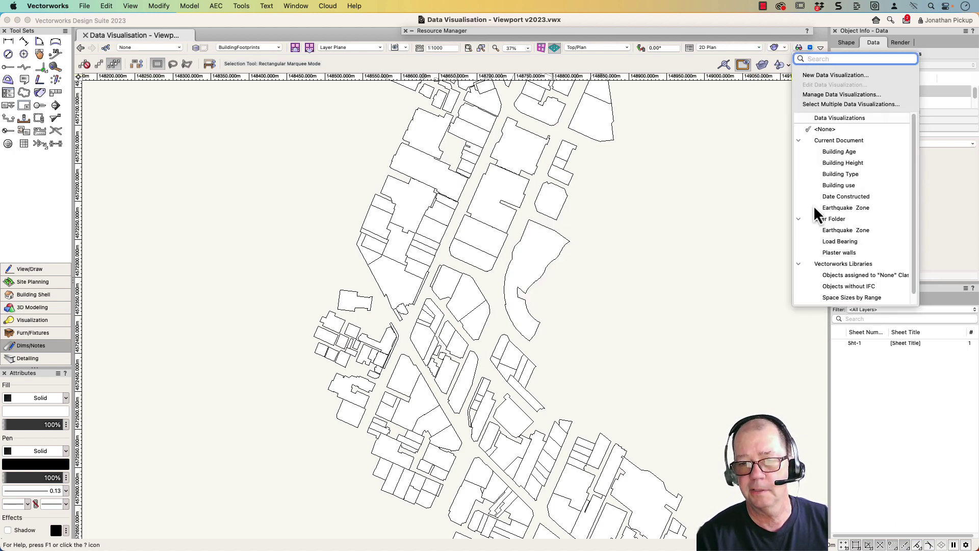
{"action": "left_click", "coordinate": [822, 96]}
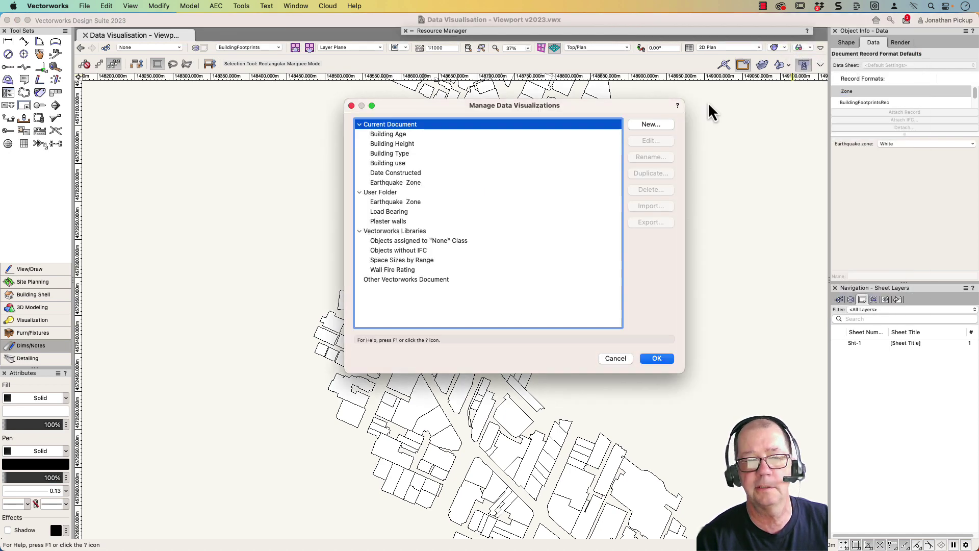
{"action": "left_click", "coordinate": [381, 185]}
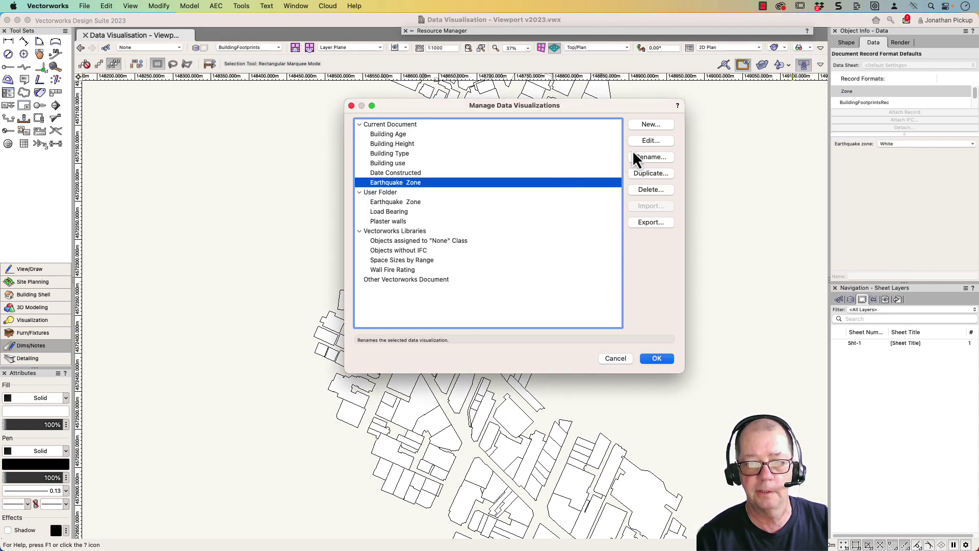
{"action": "left_click", "coordinate": [647, 191]}
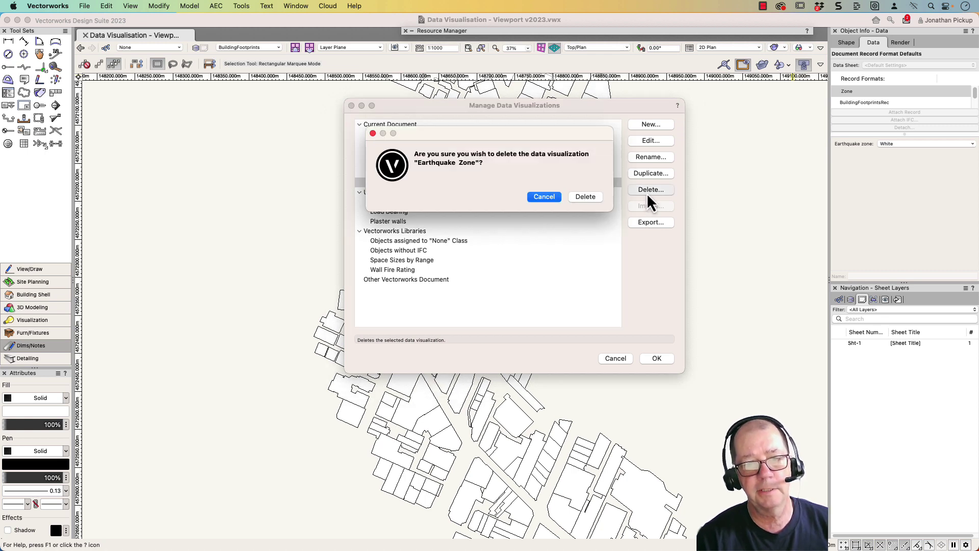
{"action": "left_click", "coordinate": [585, 197]}
Export the current document's Date Constructed data visualization to the User Folder, preserving the folder hierarchy
{"action": "left_click", "coordinate": [382, 191]}
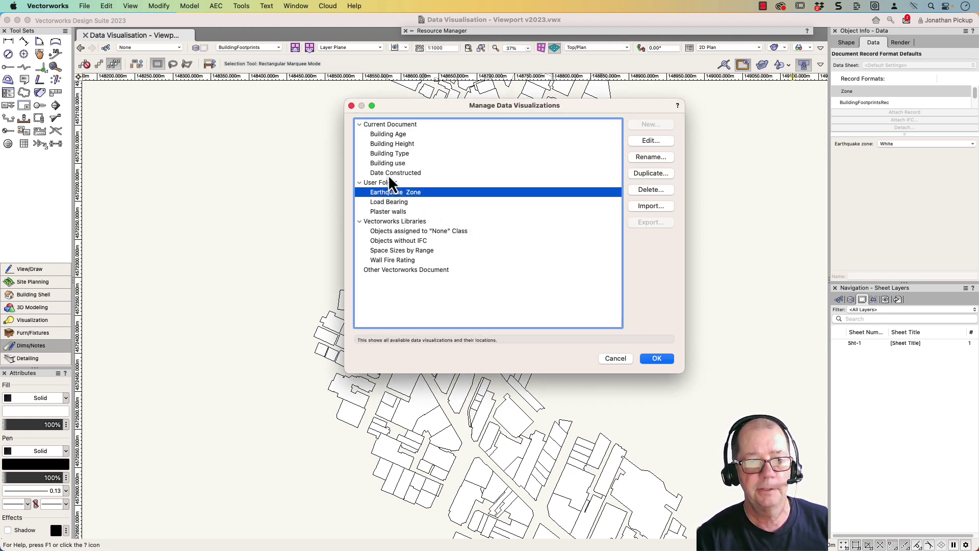
{"action": "left_click", "coordinate": [387, 173]}
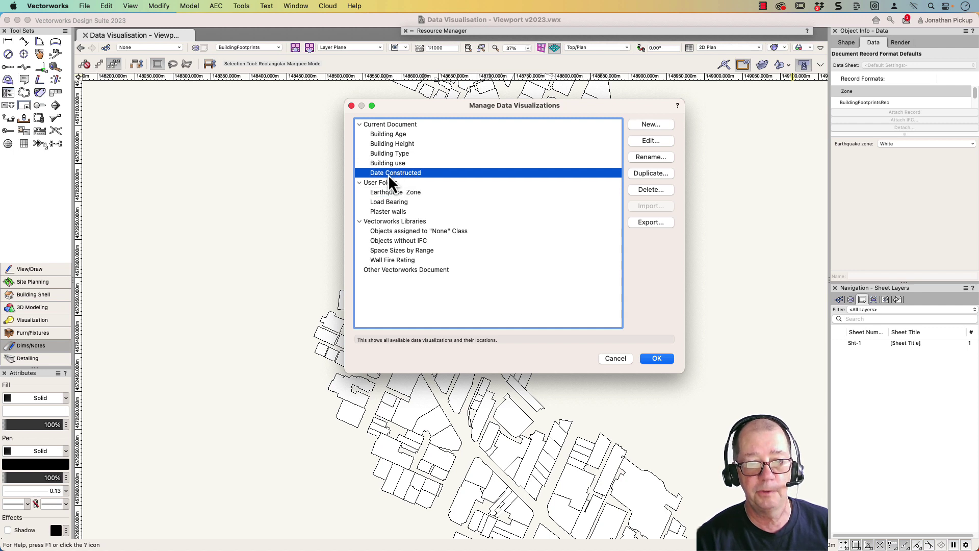
{"action": "left_click", "coordinate": [649, 223]}
{"action": "left_click", "coordinate": [549, 162]}
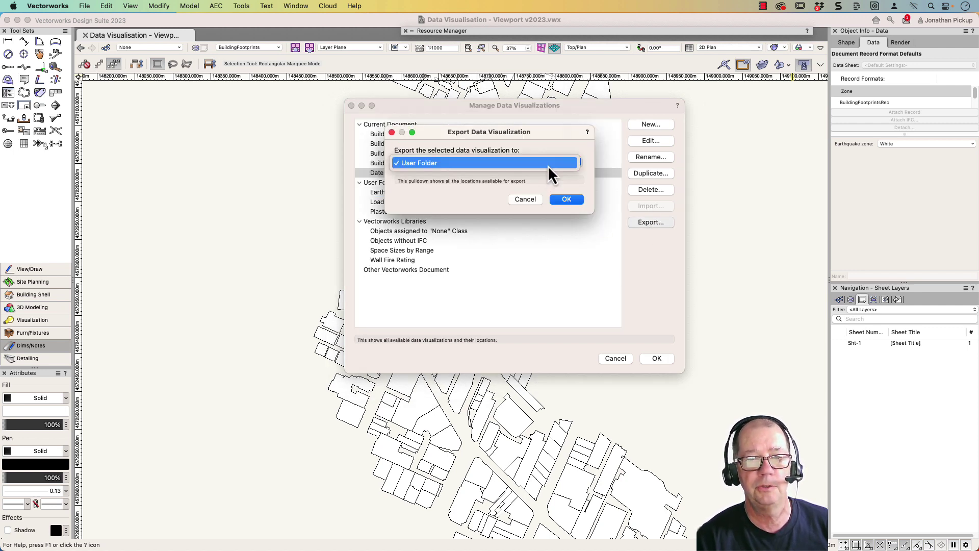
{"action": "left_click", "coordinate": [548, 165]}
{"action": "left_click", "coordinate": [565, 200]}
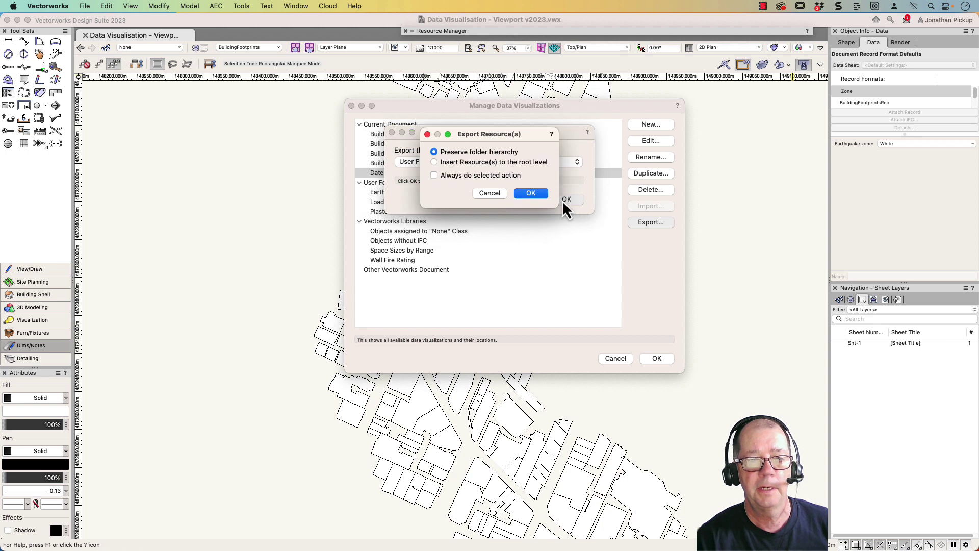
{"action": "left_click", "coordinate": [530, 195]}
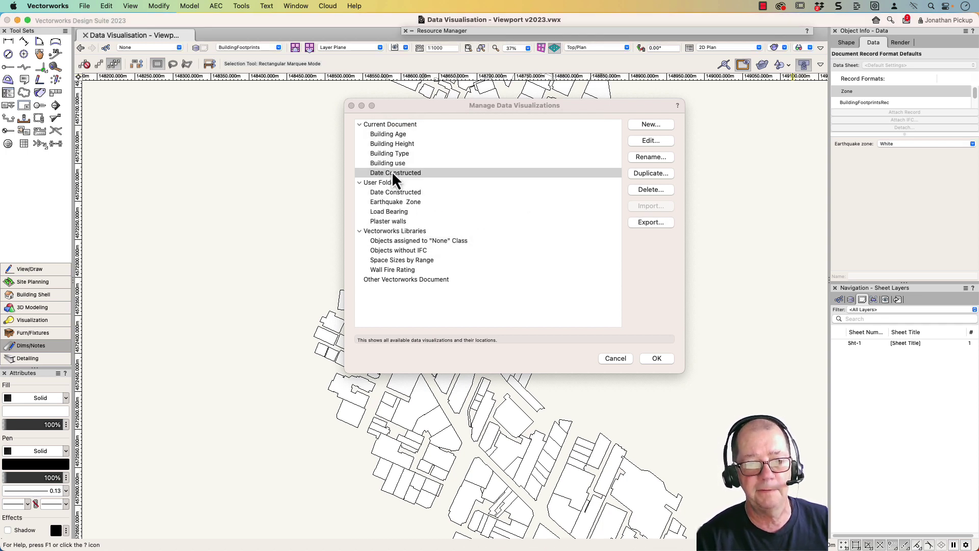
Import the Earthquake Zone data visualization from the User Folder into the current document, preserving the folder hierarchy
{"action": "left_click", "coordinate": [399, 203]}
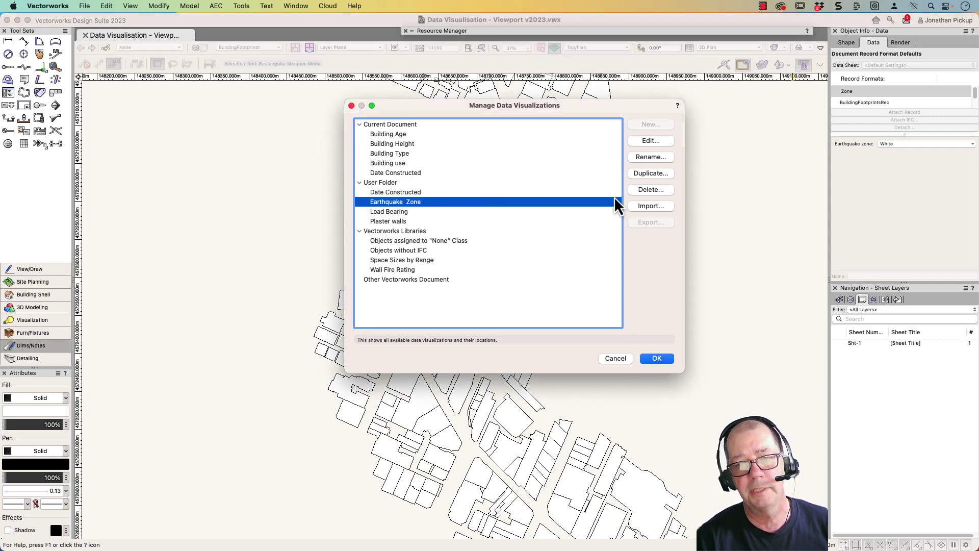
{"action": "left_click", "coordinate": [653, 207]}
{"action": "left_click", "coordinate": [609, 317]}
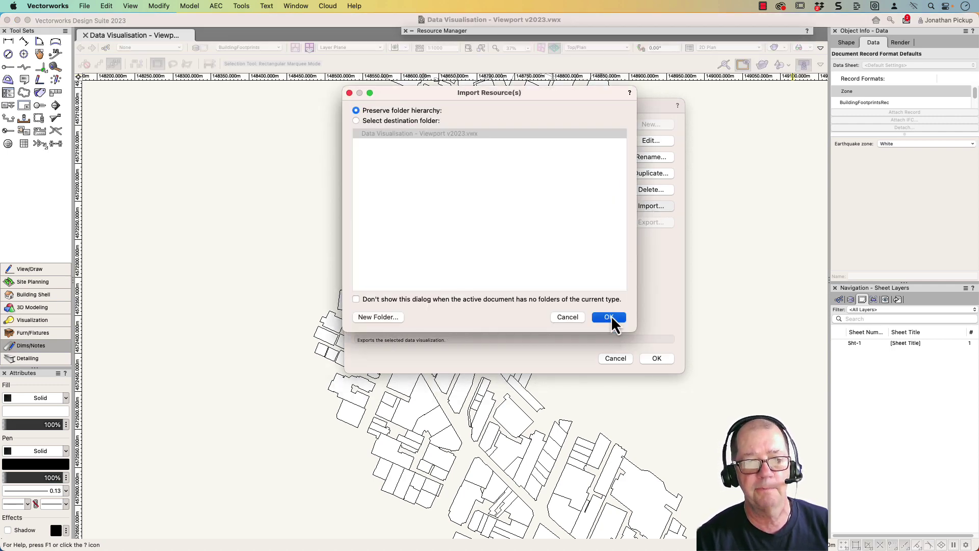
Edit the current document's Earthquake Zone visualization, turning off Apply for the White, Red and Green values
{"action": "left_click", "coordinate": [401, 182]}
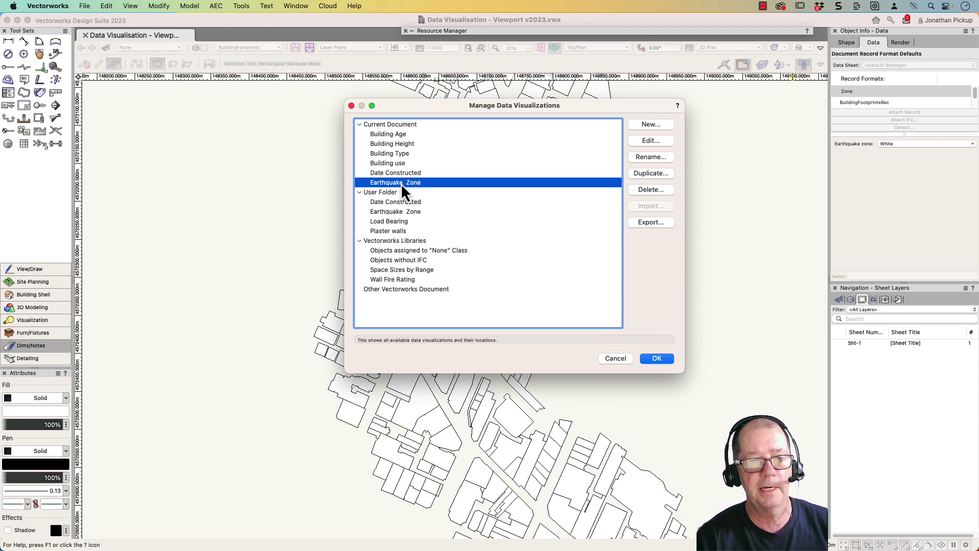
{"action": "left_click", "coordinate": [651, 140]}
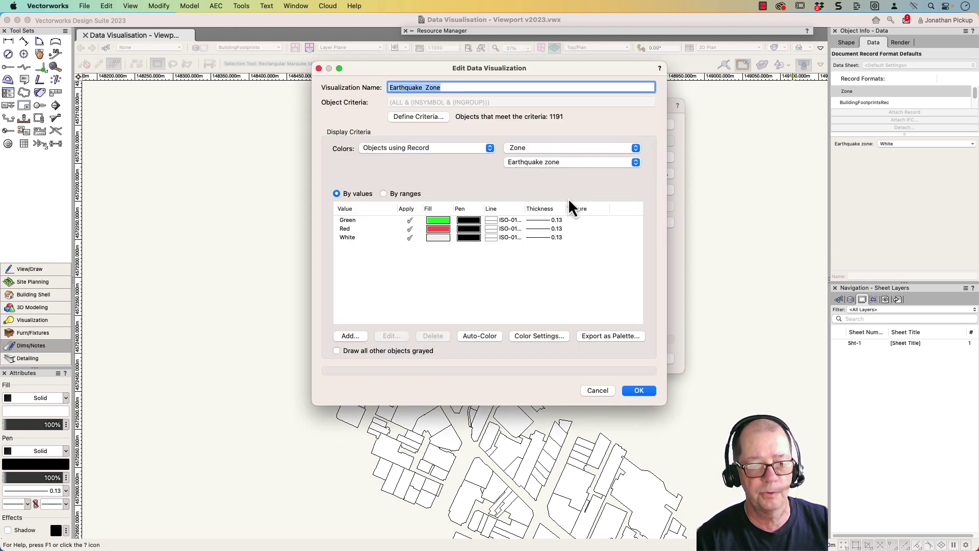
{"action": "left_click", "coordinate": [409, 238]}
{"action": "left_click", "coordinate": [410, 229]}
{"action": "left_click", "coordinate": [410, 221]}
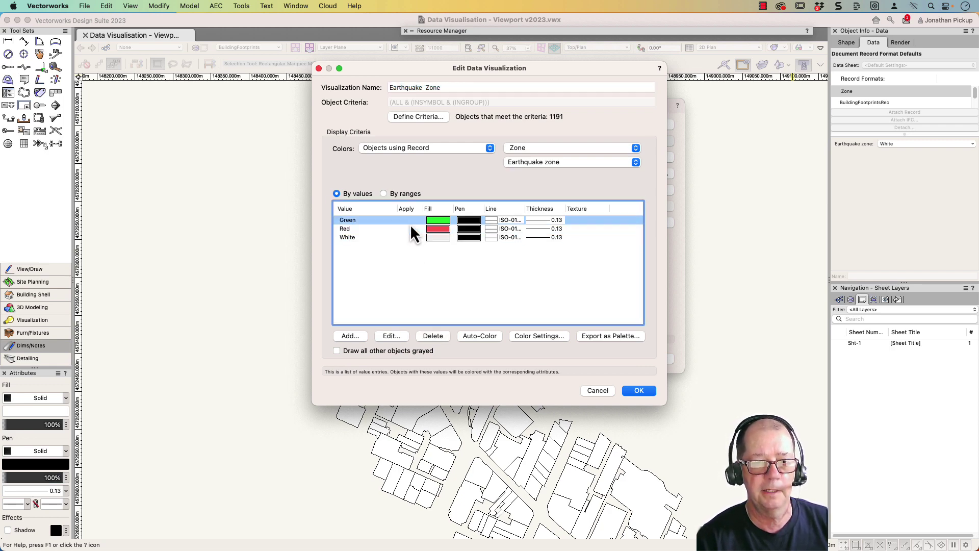
Turn Apply back on for the Green, Red and White values and accept the visualization settings
{"action": "left_click", "coordinate": [411, 230]}
{"action": "left_click", "coordinate": [409, 238]}
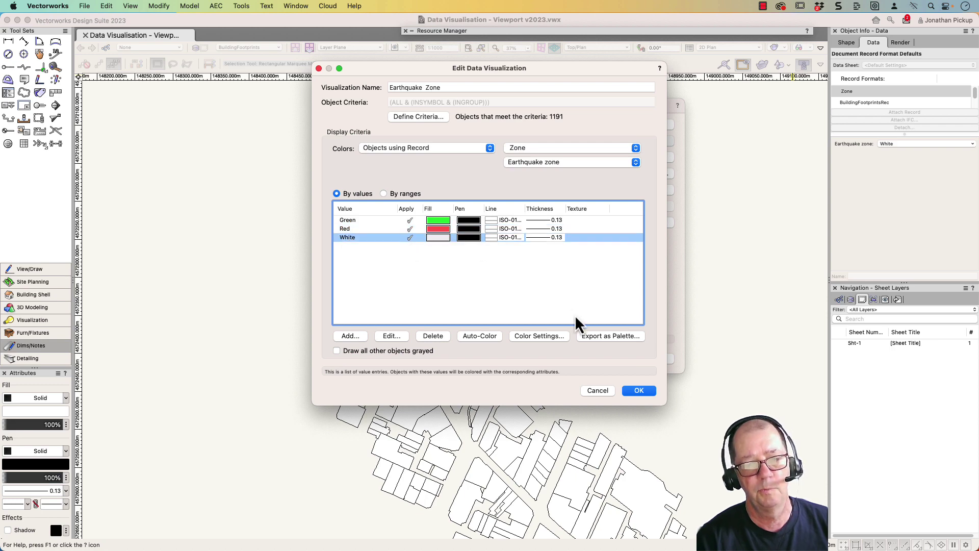
{"action": "left_click", "coordinate": [639, 391]}
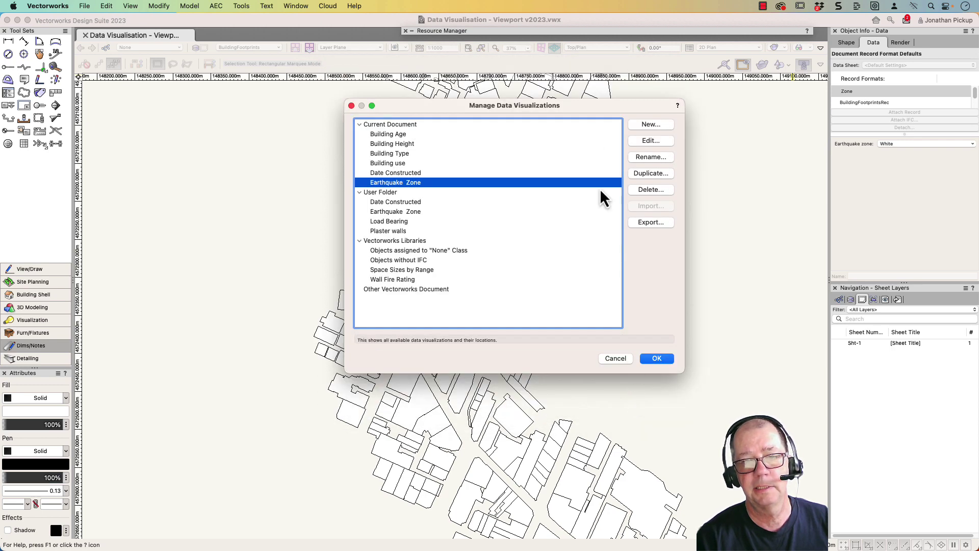
Delete the current document's Earthquake Zone visualization and start a new one named Eathquake Zones
{"action": "left_click", "coordinate": [645, 194]}
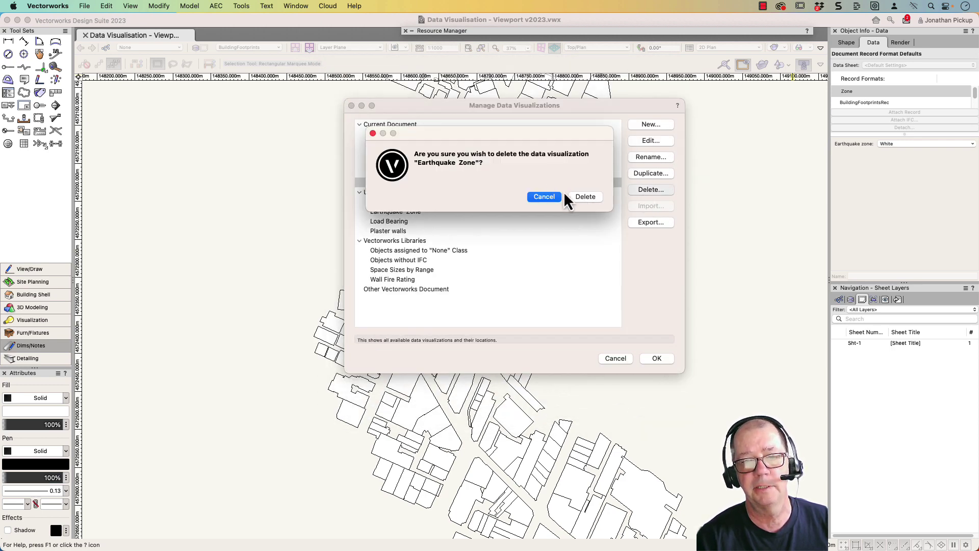
{"action": "left_click", "coordinate": [592, 200]}
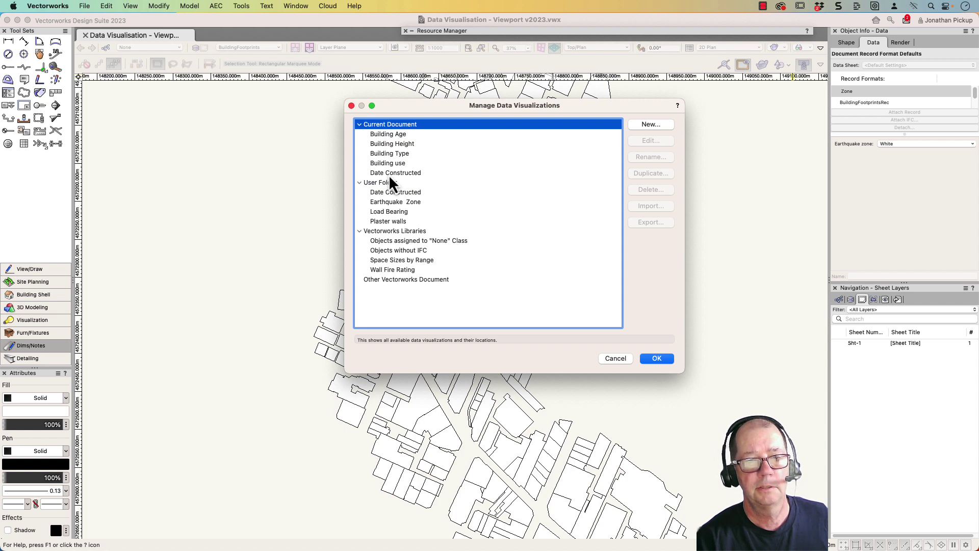
{"action": "left_click", "coordinate": [648, 125]}
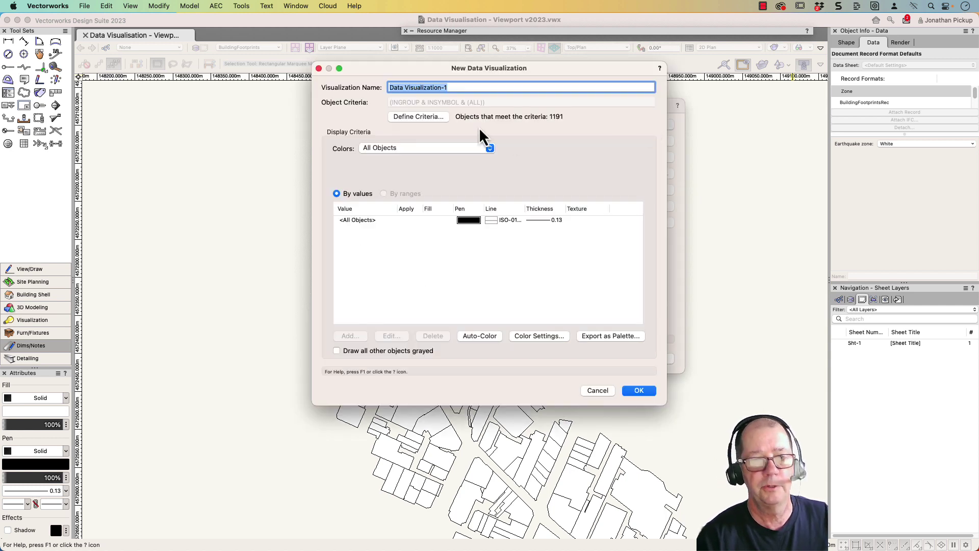
{"action": "type", "text": "Eathquake "}
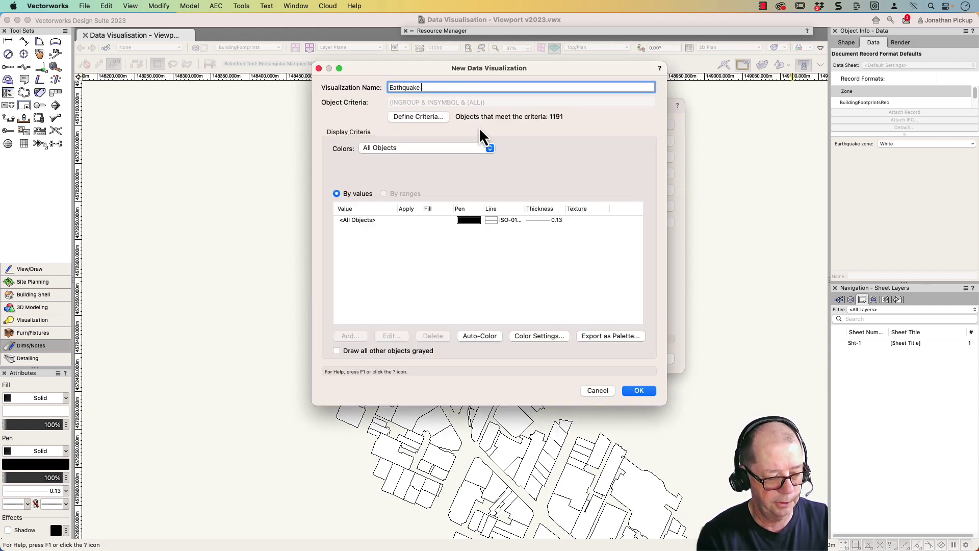
{"action": "type", "text": "Zonea"}
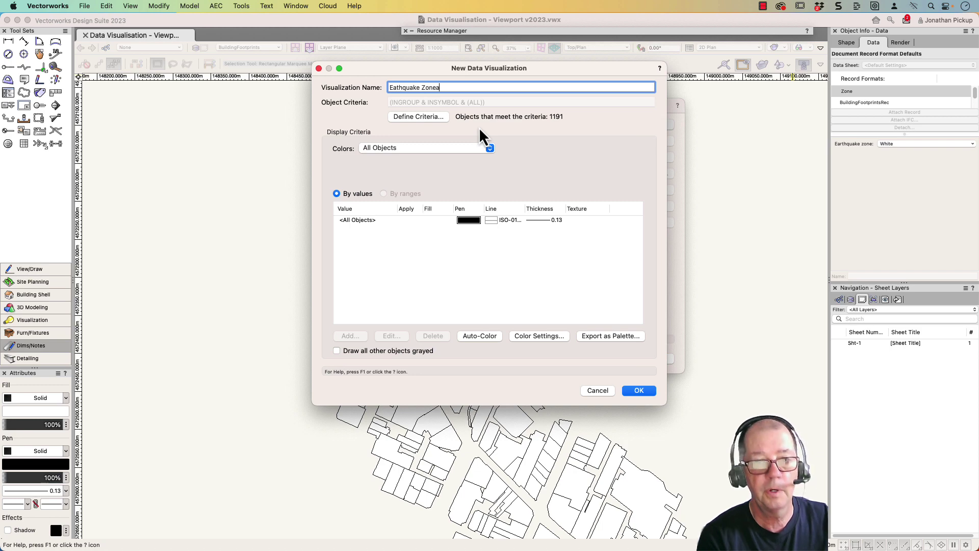
{"action": "key", "text": "BackSpace"}
{"action": "type", "text": "s"}
{"action": "key", "text": "Tab"}
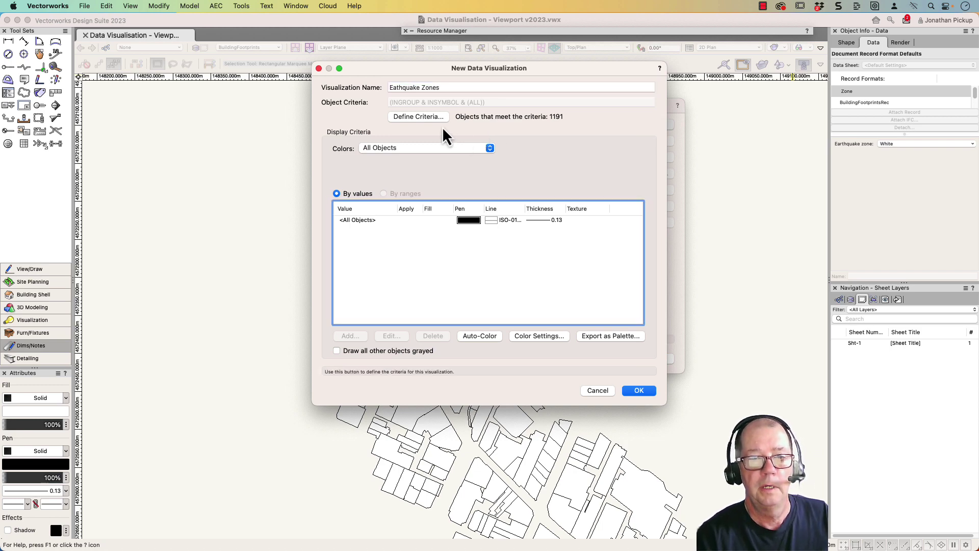
Set the visualization's colors to Objects using Record, with the Zone record and its Earthquake zone field
{"action": "left_click", "coordinate": [439, 147]}
{"action": "left_click", "coordinate": [435, 169]}
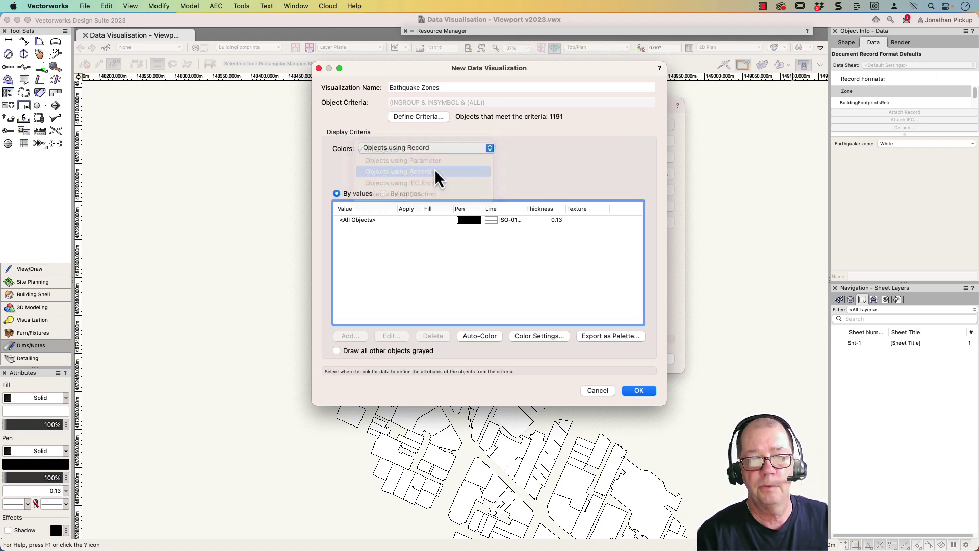
{"action": "left_click", "coordinate": [583, 212]}
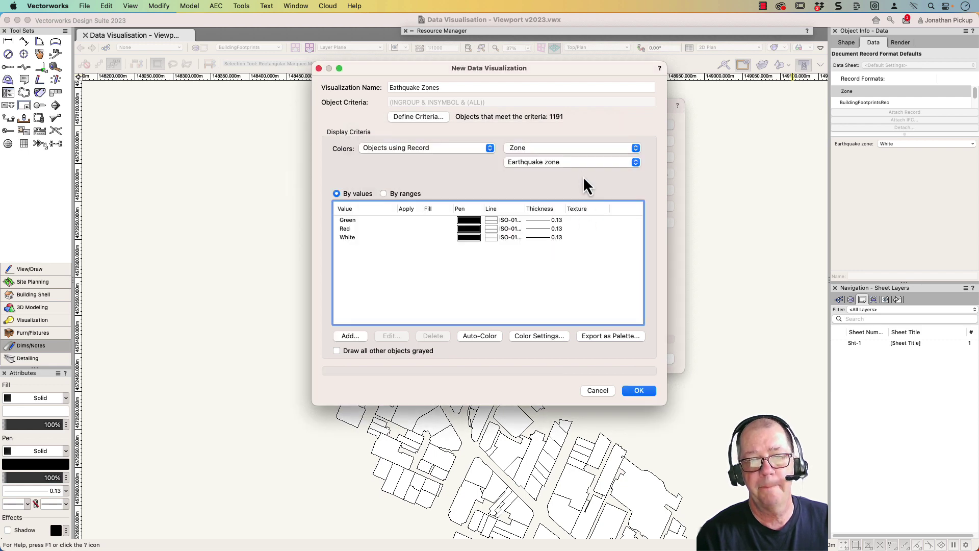
{"action": "left_click", "coordinate": [555, 163]}
{"action": "left_click", "coordinate": [556, 165]}
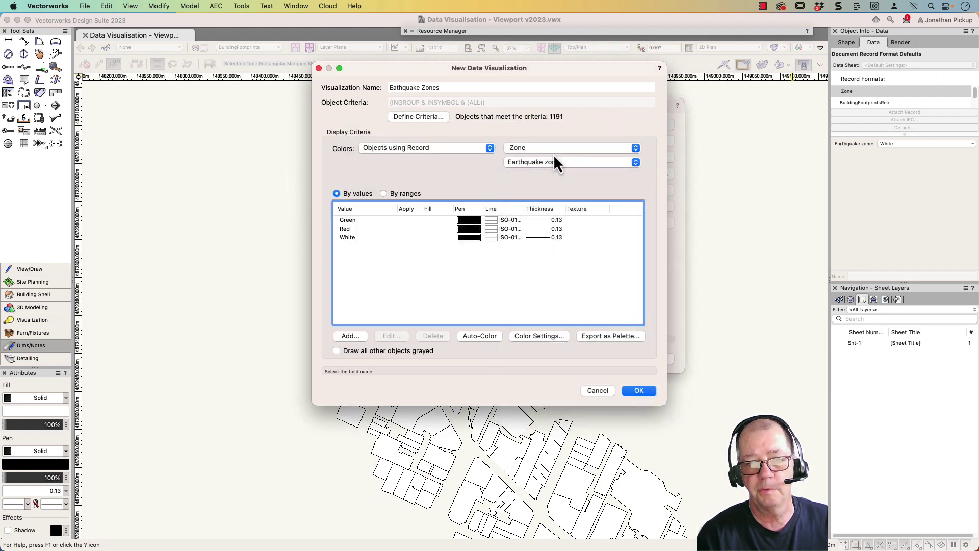
Apply attributes to the Green value, giving it a solid bright green fill
{"action": "double_click", "coordinate": [348, 218]}
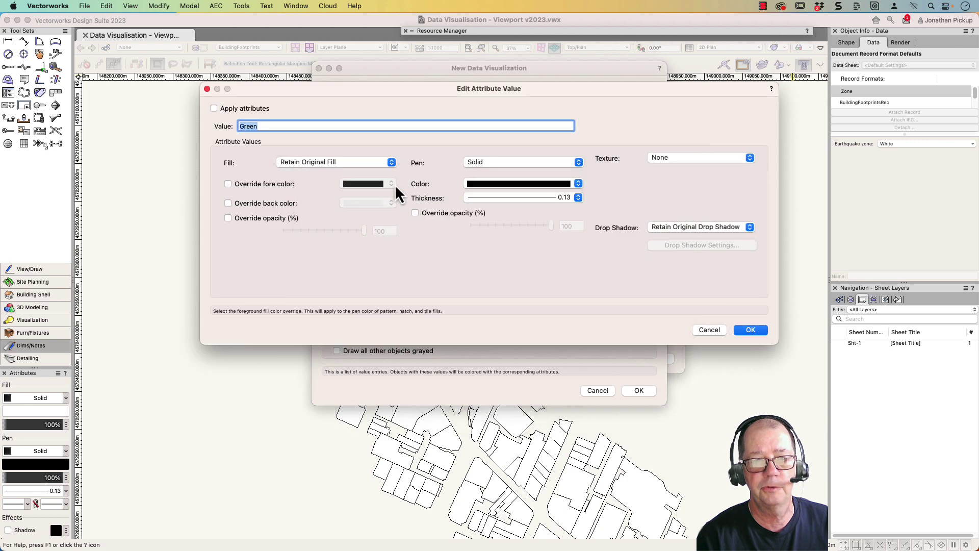
{"action": "left_click", "coordinate": [231, 108]}
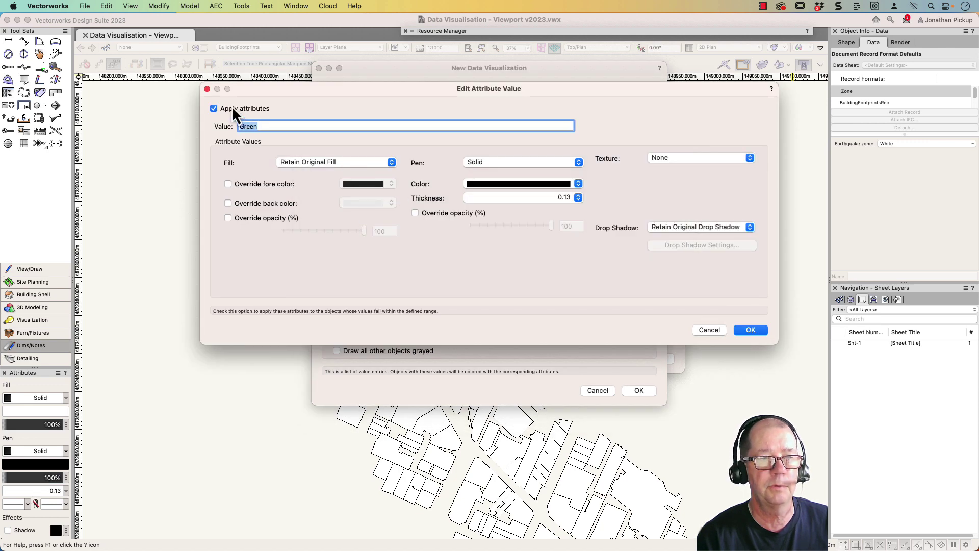
{"action": "left_click", "coordinate": [325, 162]}
{"action": "left_click", "coordinate": [320, 100]}
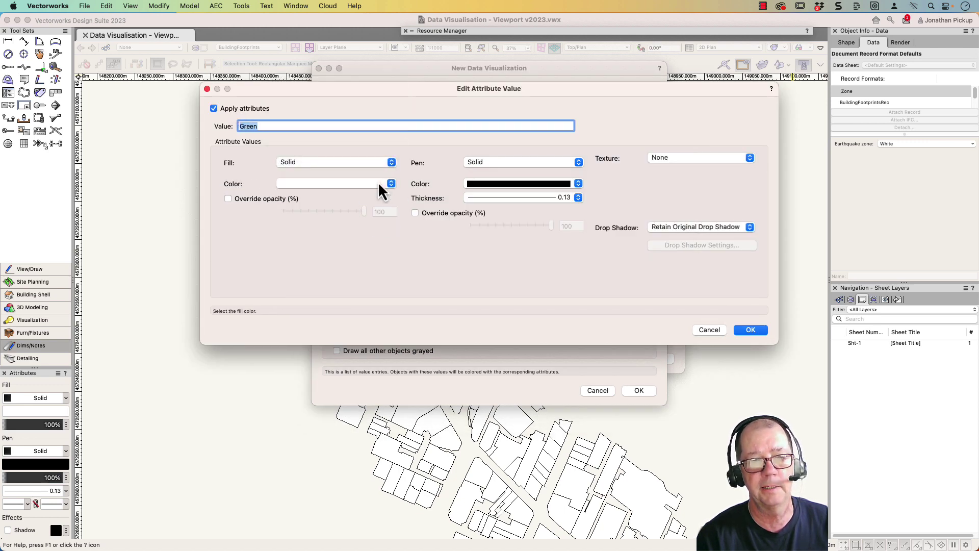
{"action": "left_click", "coordinate": [378, 183]}
{"action": "left_click", "coordinate": [482, 131]}
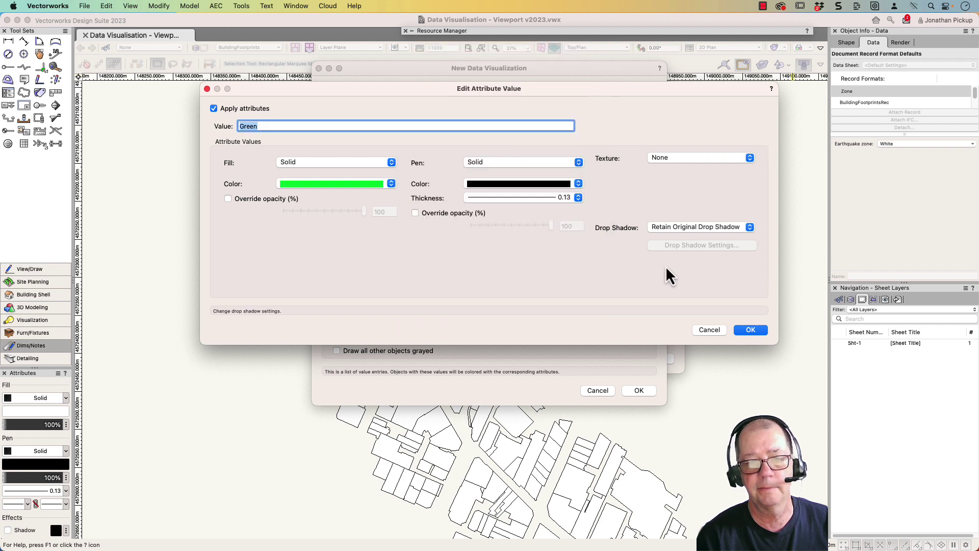
{"action": "left_click", "coordinate": [757, 330]}
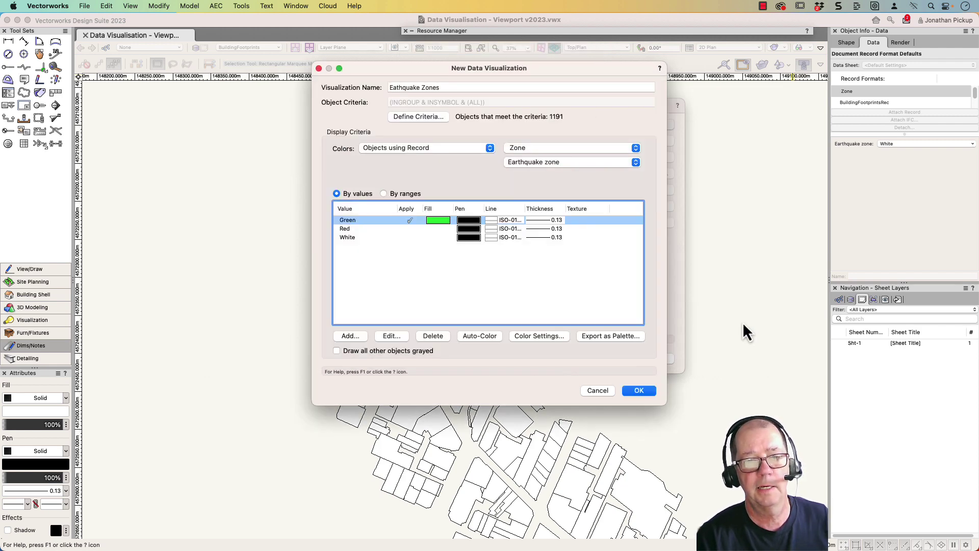
Apply attributes to the Red value, giving it a solid red fill and a 0.50 pen thickness
{"action": "double_click", "coordinate": [393, 228]}
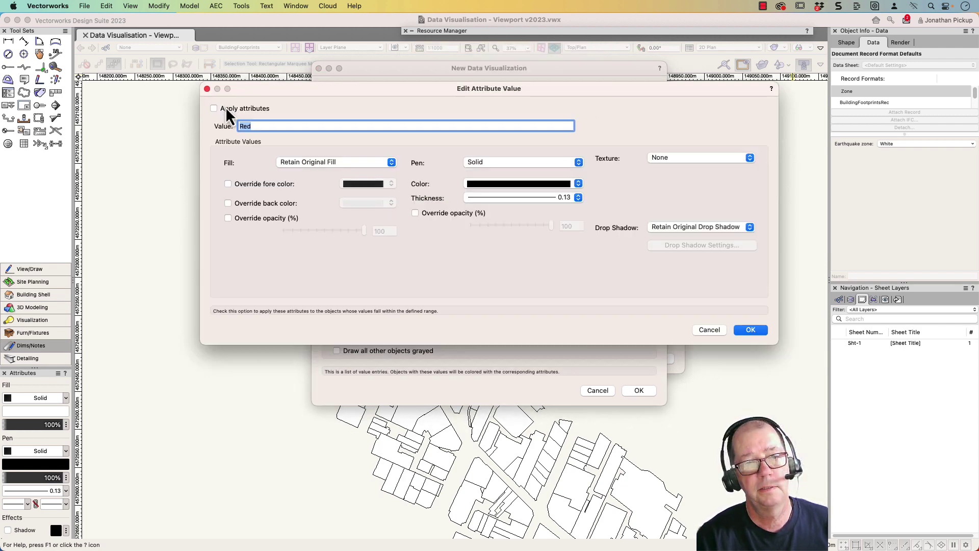
{"action": "left_click", "coordinate": [227, 108]}
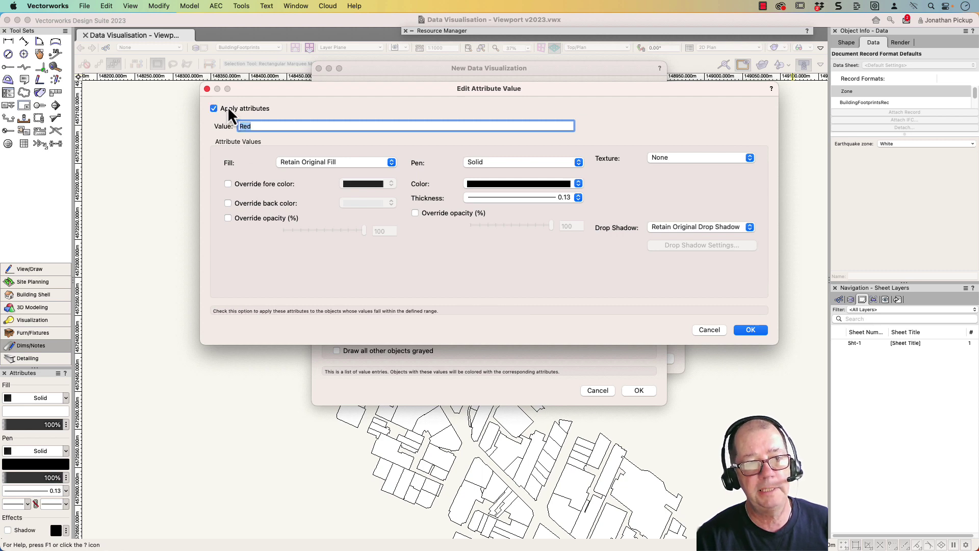
{"action": "left_click", "coordinate": [334, 164]}
{"action": "left_click", "coordinate": [329, 96]}
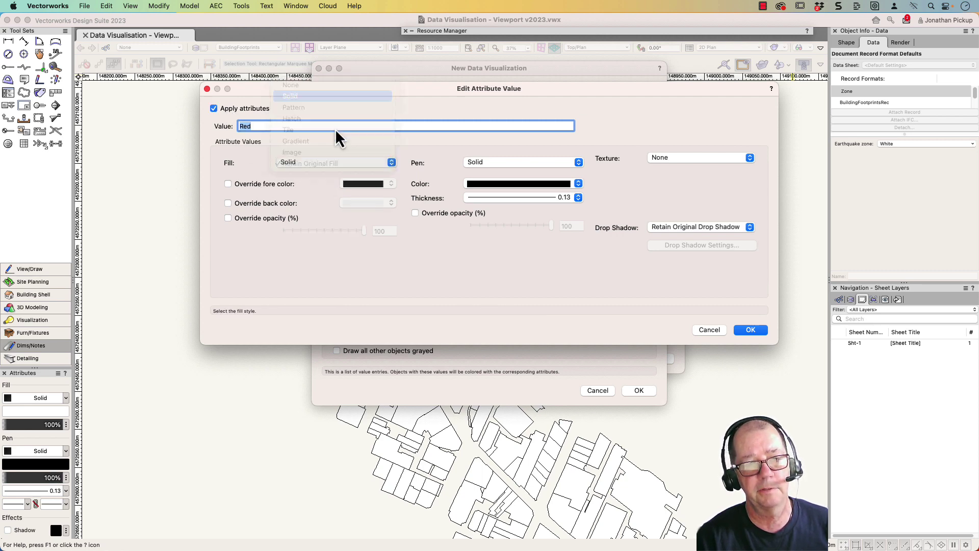
{"action": "left_click", "coordinate": [326, 162]}
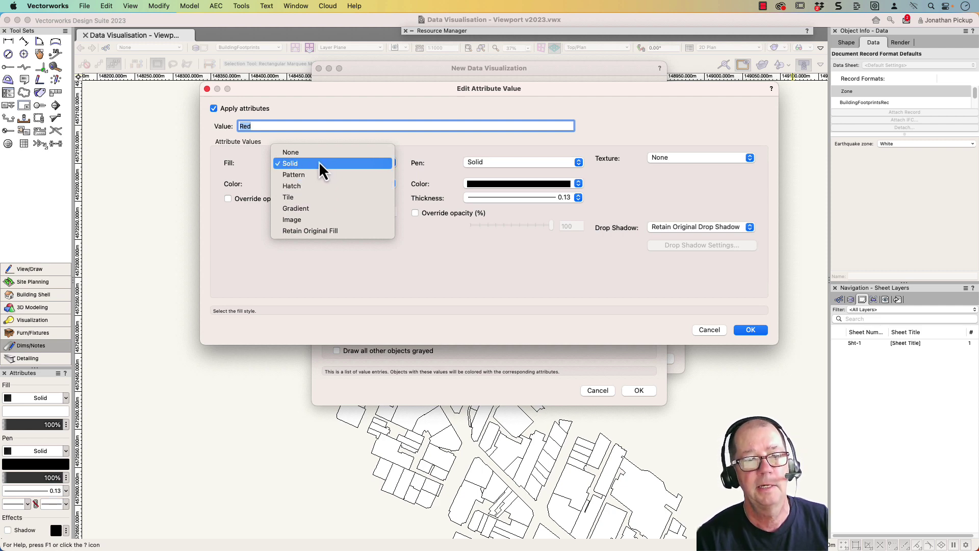
{"action": "left_click", "coordinate": [318, 163]}
{"action": "left_click", "coordinate": [319, 182]}
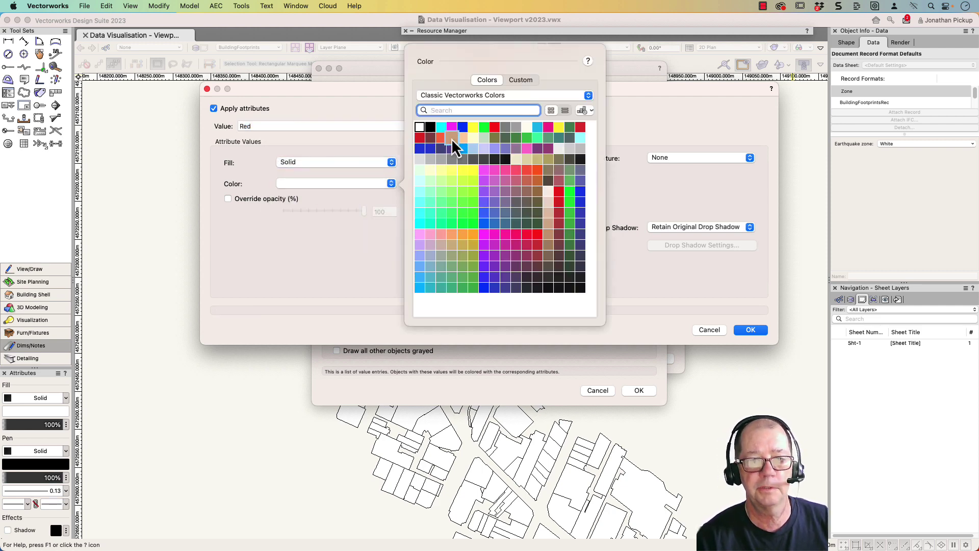
{"action": "left_click", "coordinate": [495, 128]}
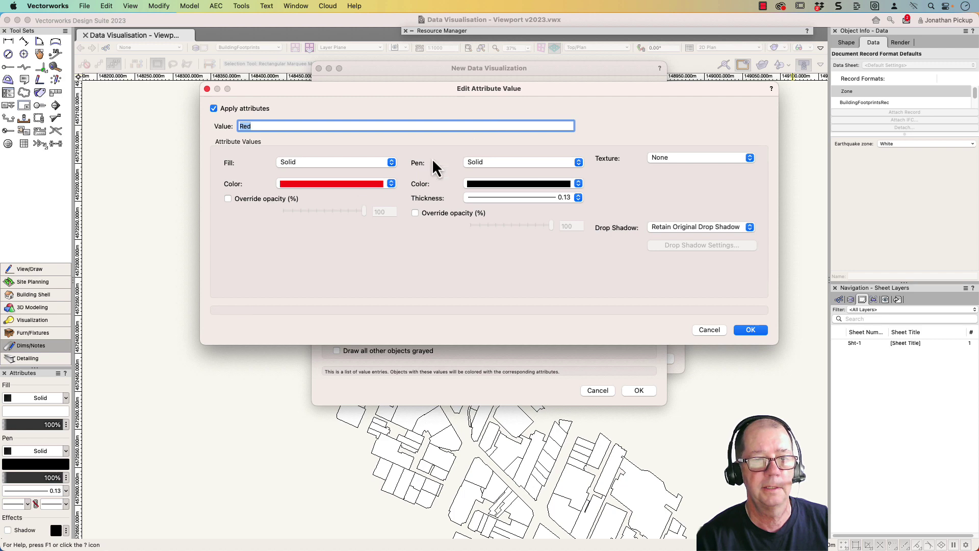
{"action": "left_click", "coordinate": [577, 199]}
{"action": "left_click", "coordinate": [558, 234]}
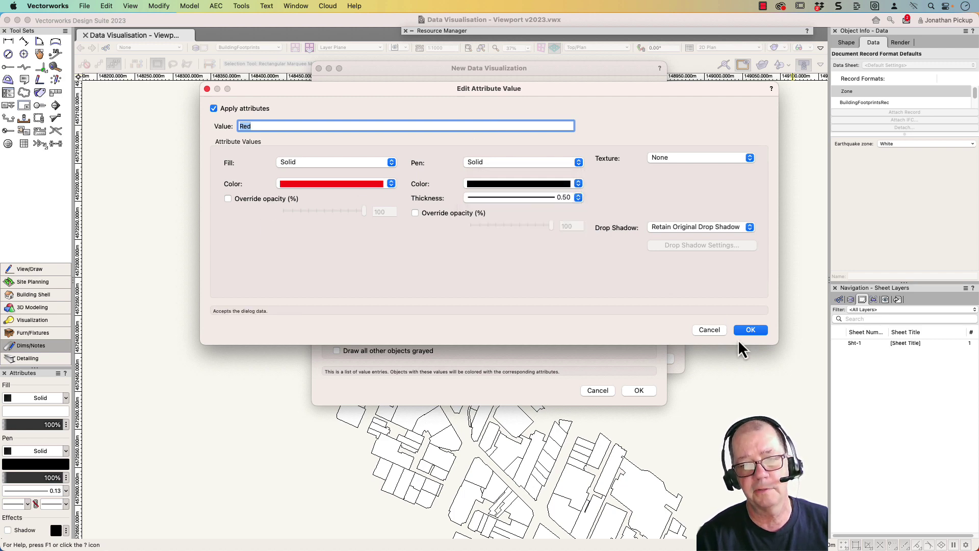
{"action": "left_click", "coordinate": [763, 332]}
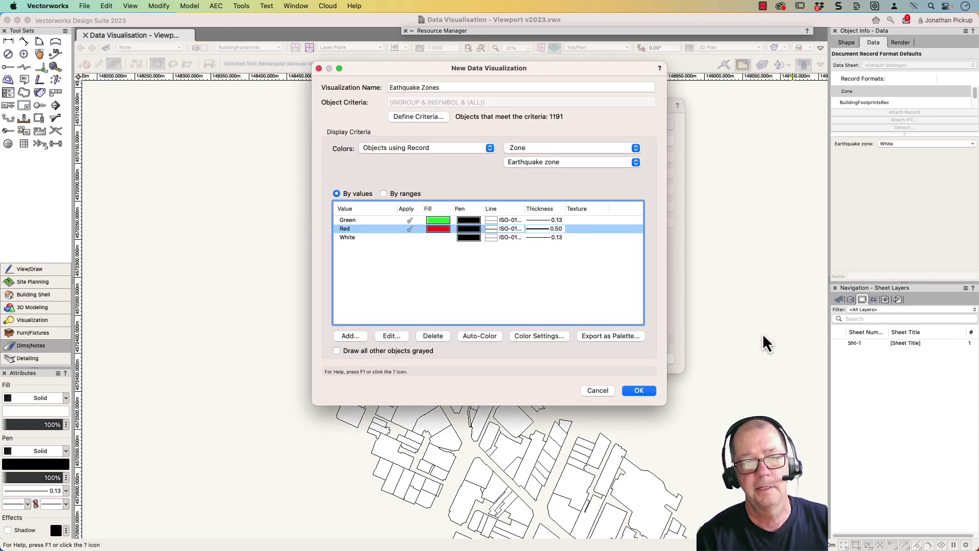
Apply attributes to the White value, giving it a solid white fill
{"action": "double_click", "coordinate": [367, 237]}
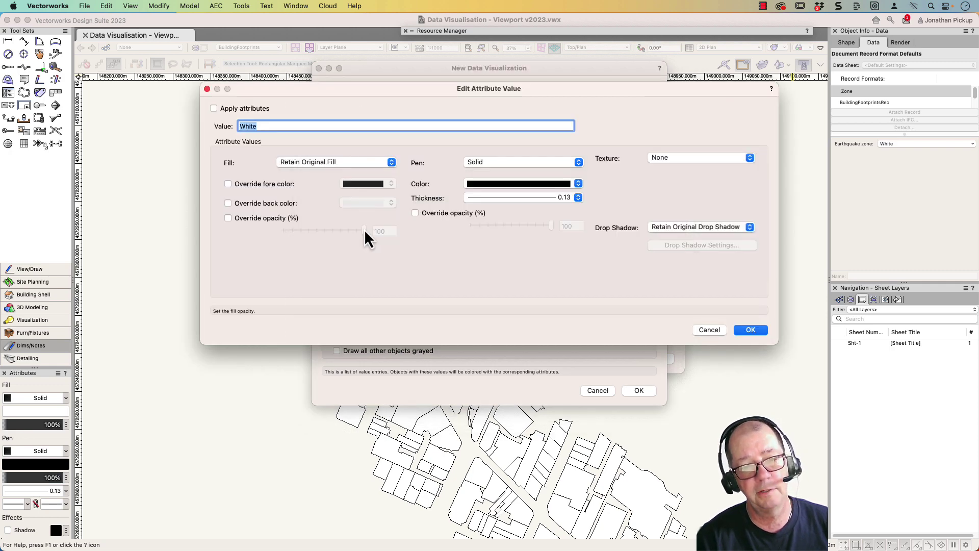
{"action": "left_click", "coordinate": [325, 164]}
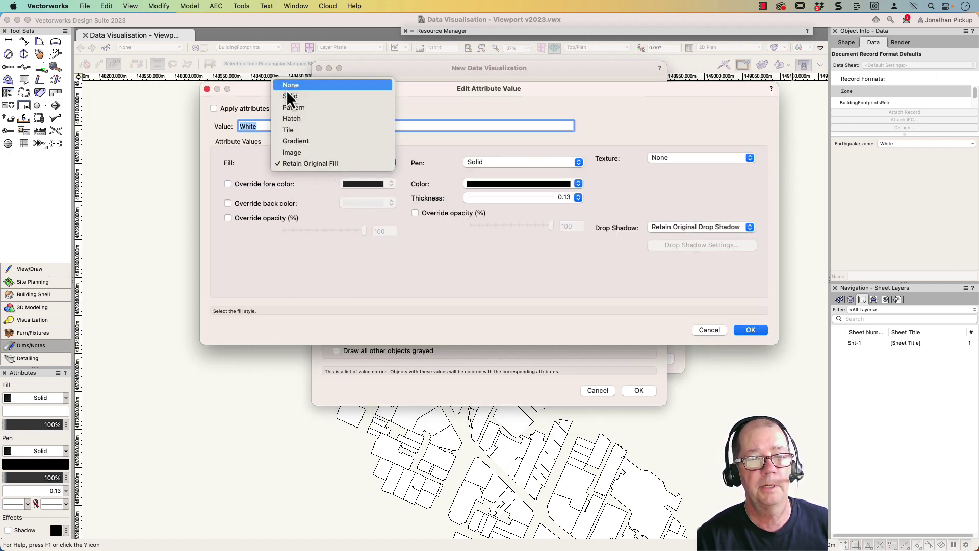
{"action": "left_click", "coordinate": [297, 97]}
{"action": "left_click", "coordinate": [226, 108]}
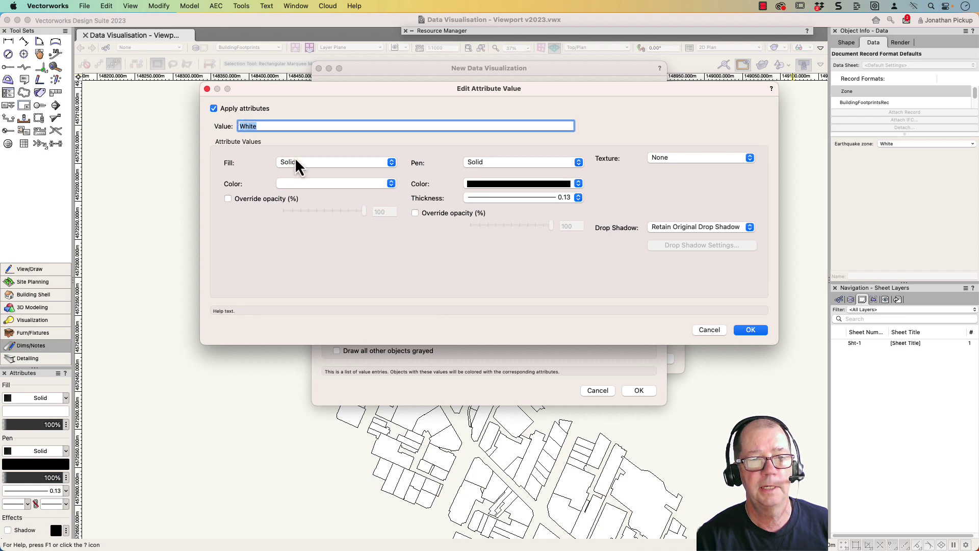
{"action": "left_click", "coordinate": [292, 182]}
{"action": "left_click", "coordinate": [436, 153]}
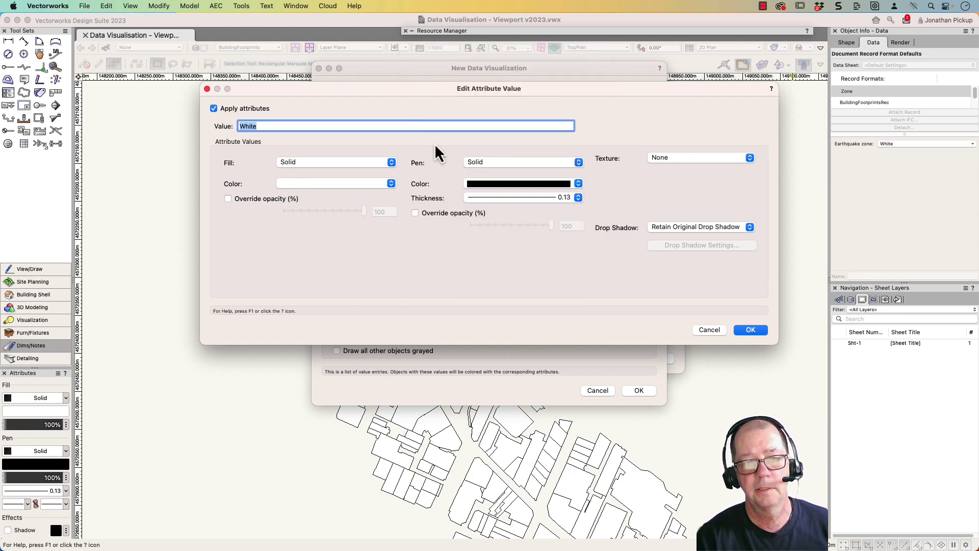
{"action": "left_click", "coordinate": [752, 329]}
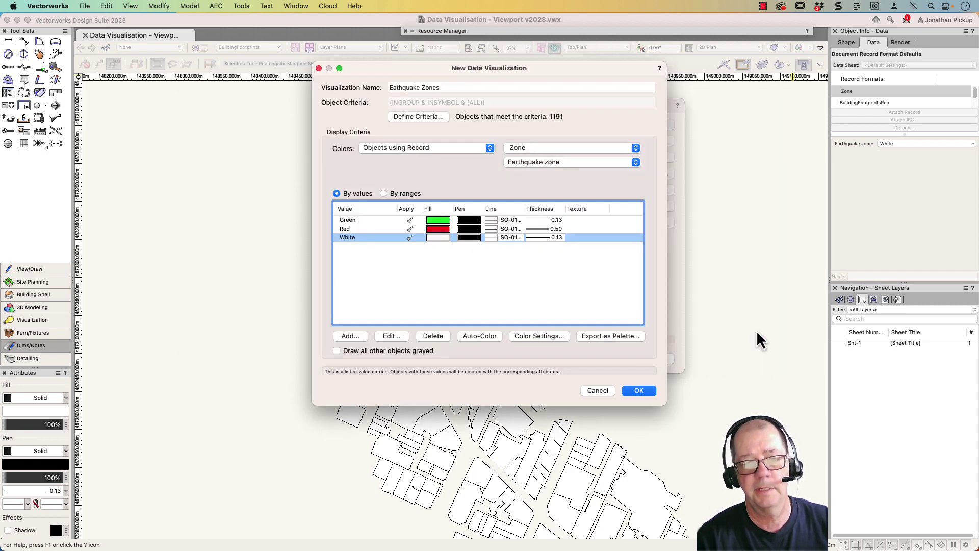
Turn Apply off and back on for the Green and Red values
{"action": "left_click", "coordinate": [409, 221]}
{"action": "left_click", "coordinate": [409, 229]}
{"action": "left_click", "coordinate": [408, 222]}
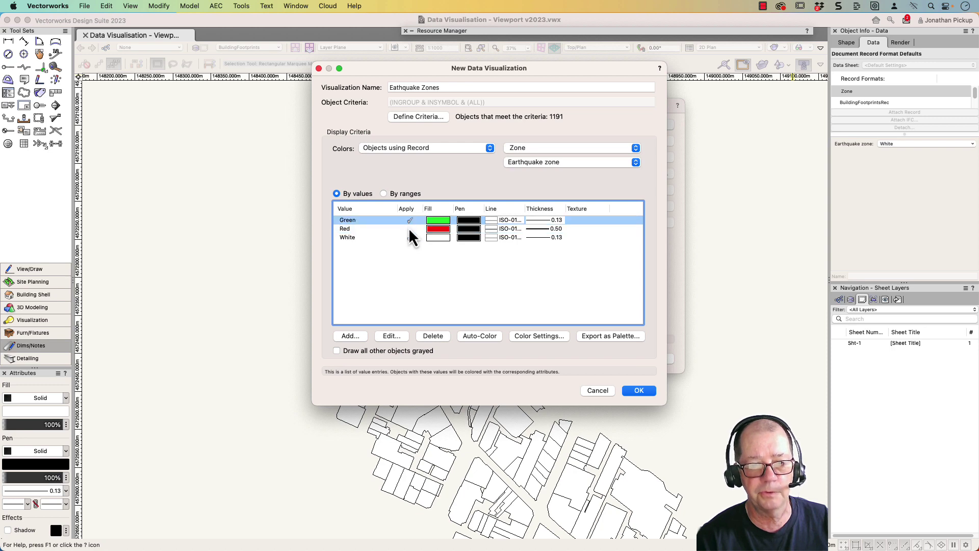
{"action": "left_click", "coordinate": [409, 228]}
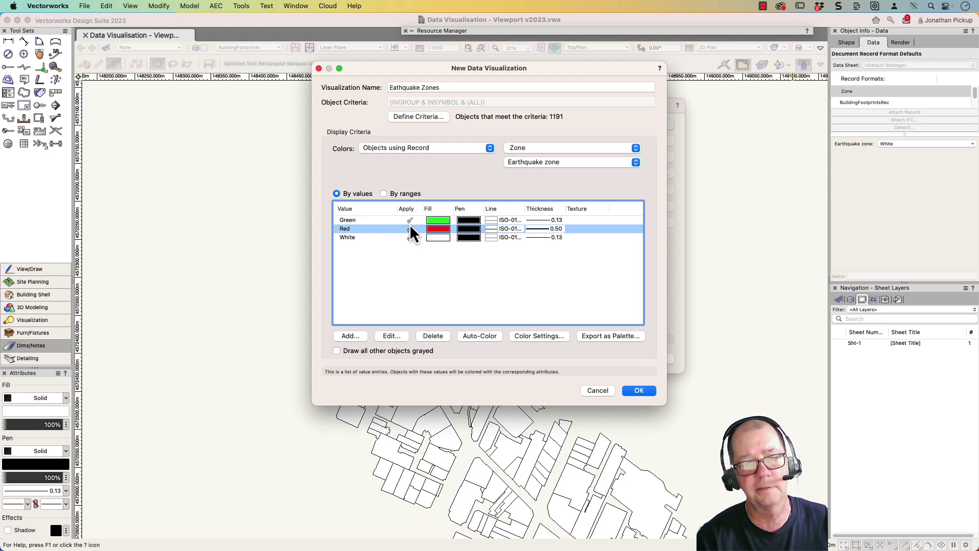
Accept the new visualization, close the visualization manager and apply Eathquake Zones to the design layer
{"action": "left_click", "coordinate": [638, 391]}
{"action": "left_click", "coordinate": [657, 358]}
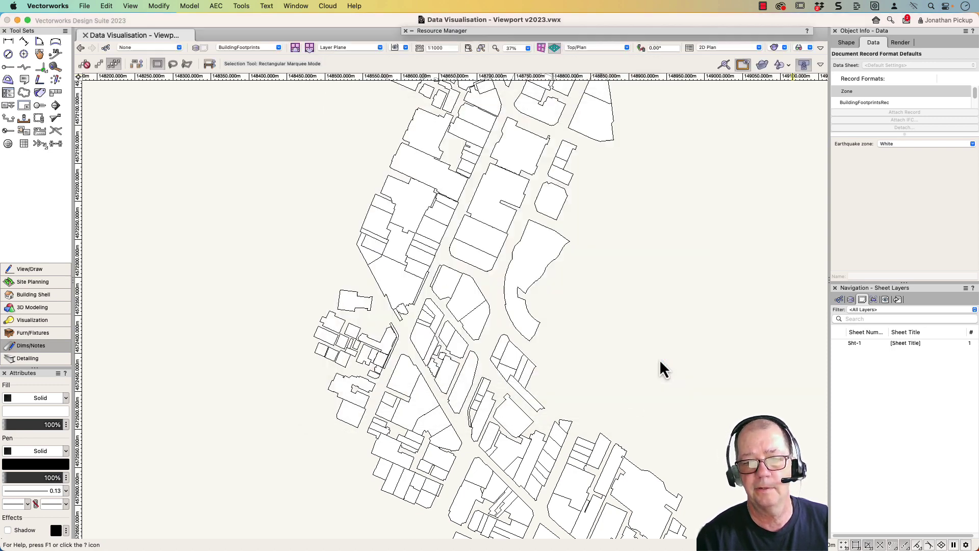
{"action": "left_click", "coordinate": [811, 48]}
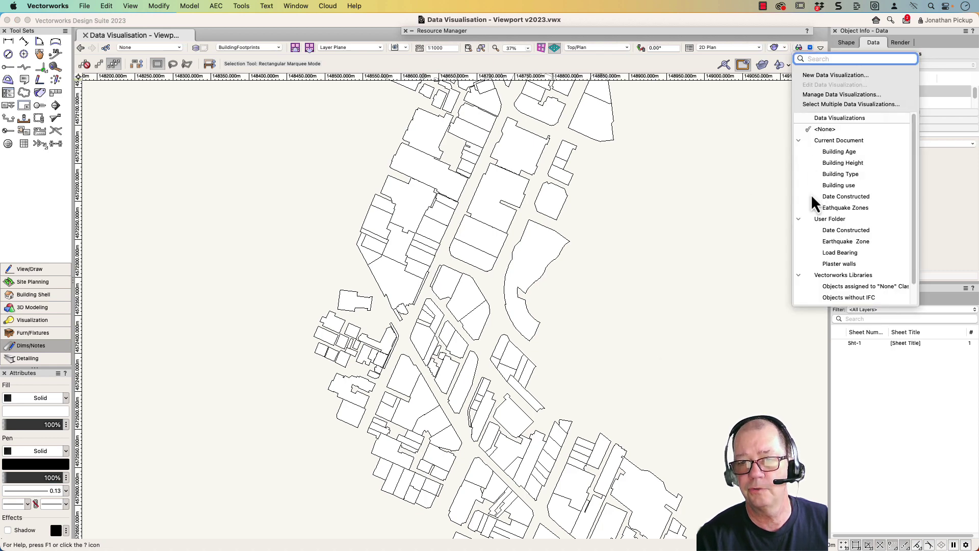
{"action": "left_click", "coordinate": [829, 211]}
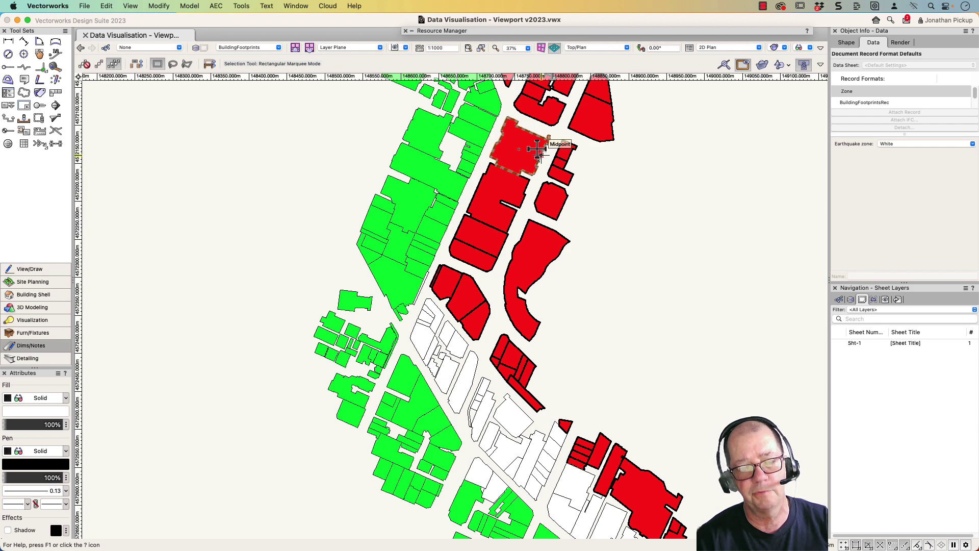
Apply the User Folder's Earthquake Zone visualization to the design layer, importing it with the folder hierarchy preserved
{"action": "left_click", "coordinate": [811, 48]}
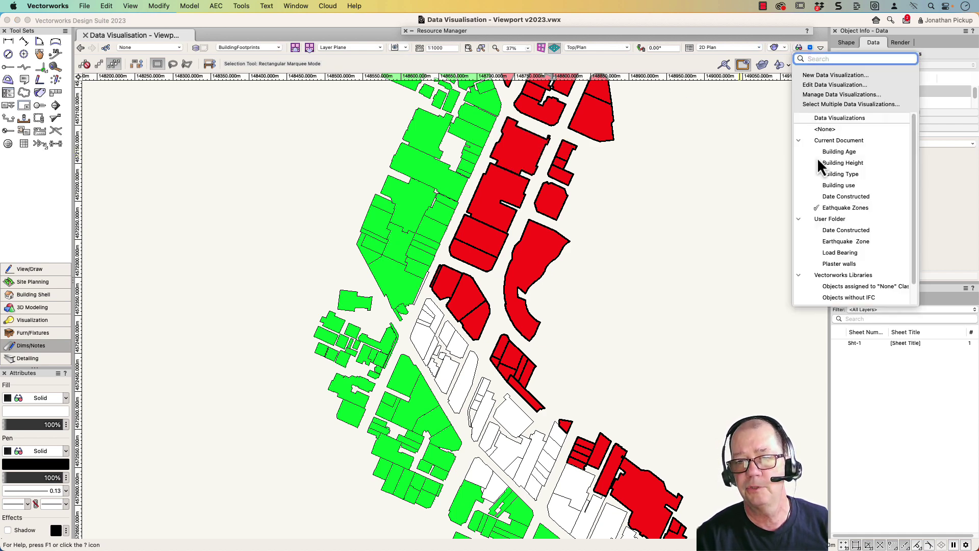
{"action": "left_click", "coordinate": [837, 242]}
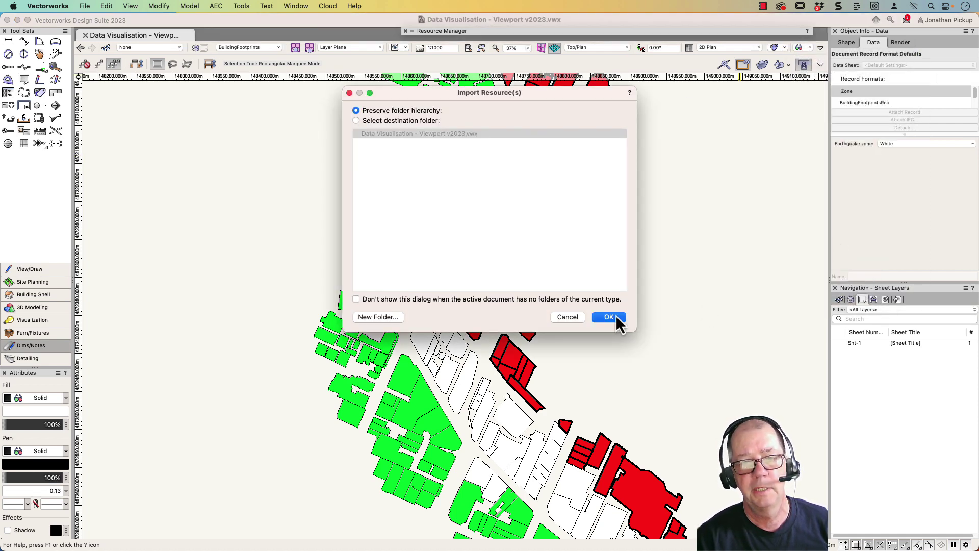
{"action": "left_click", "coordinate": [607, 318]}
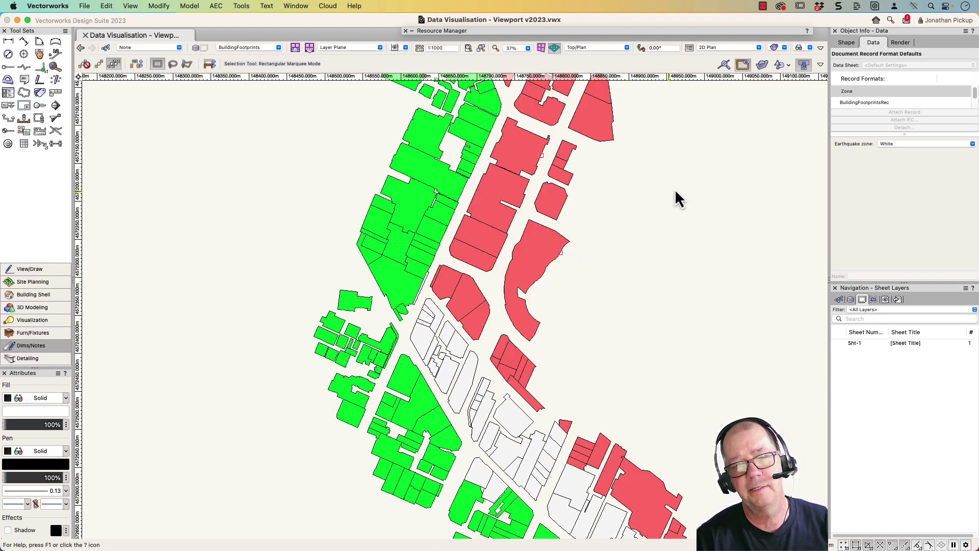
Apply the document's Eathquake Zones data visualization to the design layer and switch to sheet layer Sht-1
{"action": "left_click", "coordinate": [809, 53]}
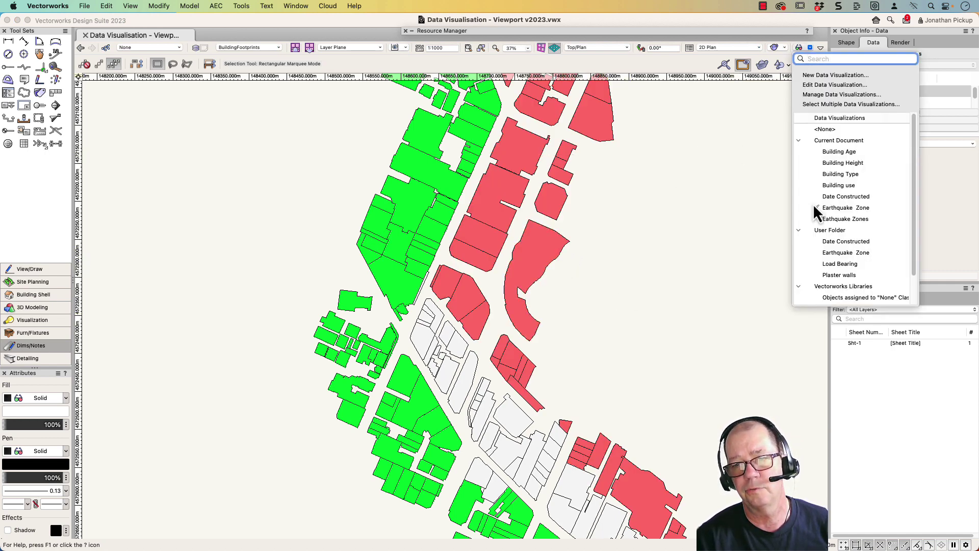
{"action": "left_click", "coordinate": [812, 222]}
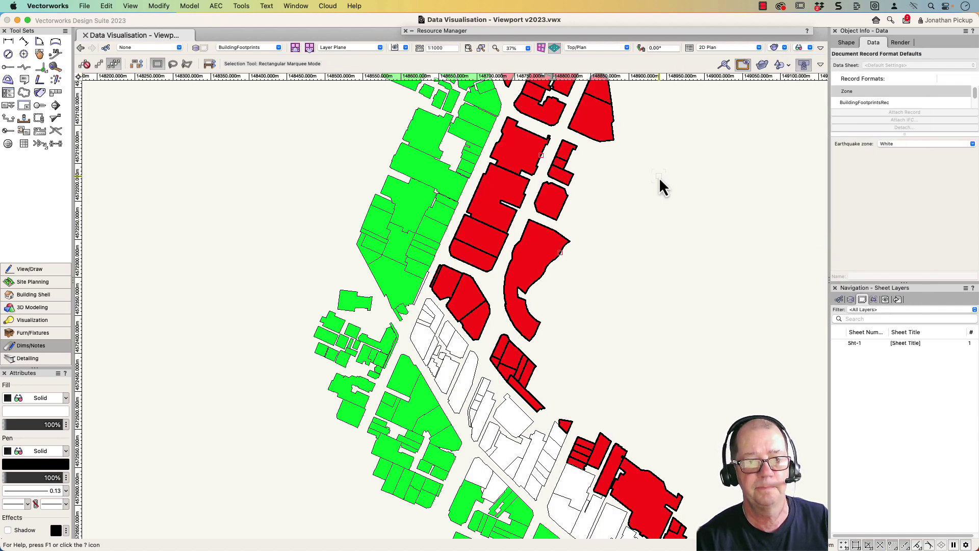
{"action": "left_click", "coordinate": [231, 47]}
{"action": "left_click", "coordinate": [248, 110]}
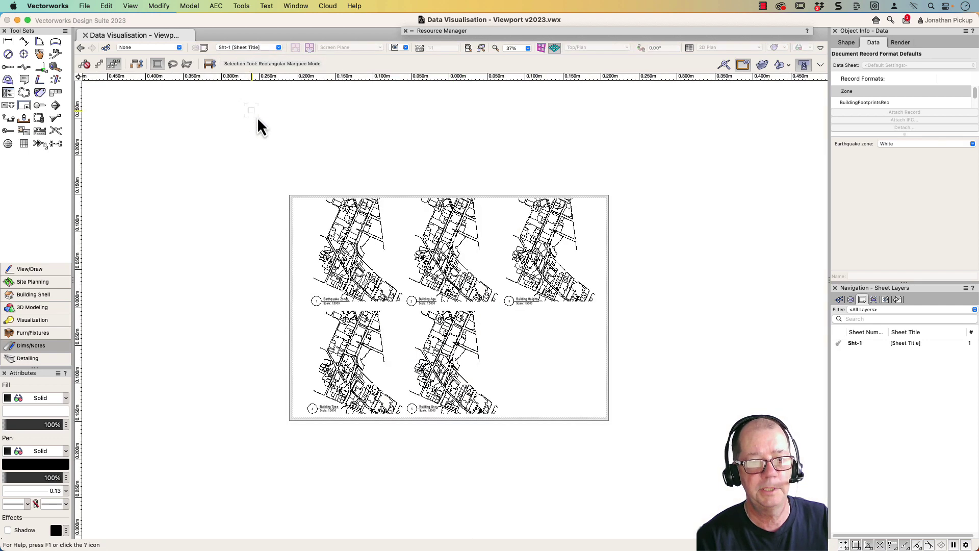
Try the Building Age data visualization on the Earthquake Zones viewport and settle on Eathquake Zones for it
{"action": "left_click", "coordinate": [379, 210]}
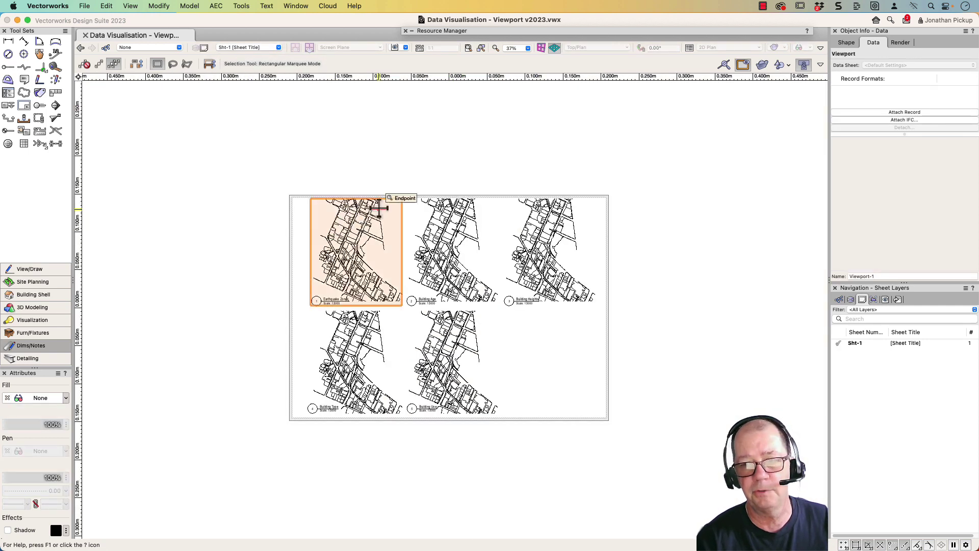
{"action": "left_click", "coordinate": [846, 43]}
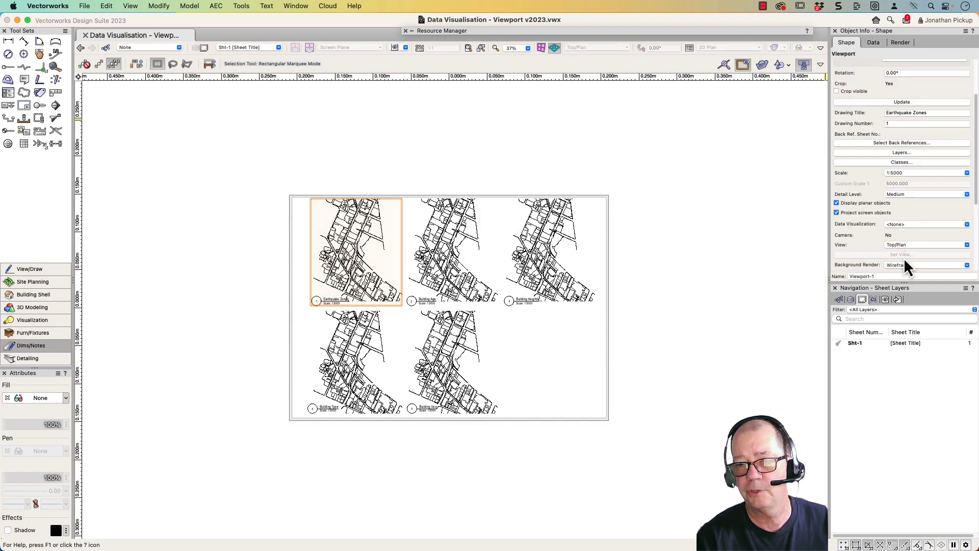
{"action": "scroll", "coordinate": [904, 258], "scroll_direction": "down", "scroll_amount": 2}
{"action": "scroll", "coordinate": [912, 263], "scroll_direction": "down", "scroll_amount": 4}
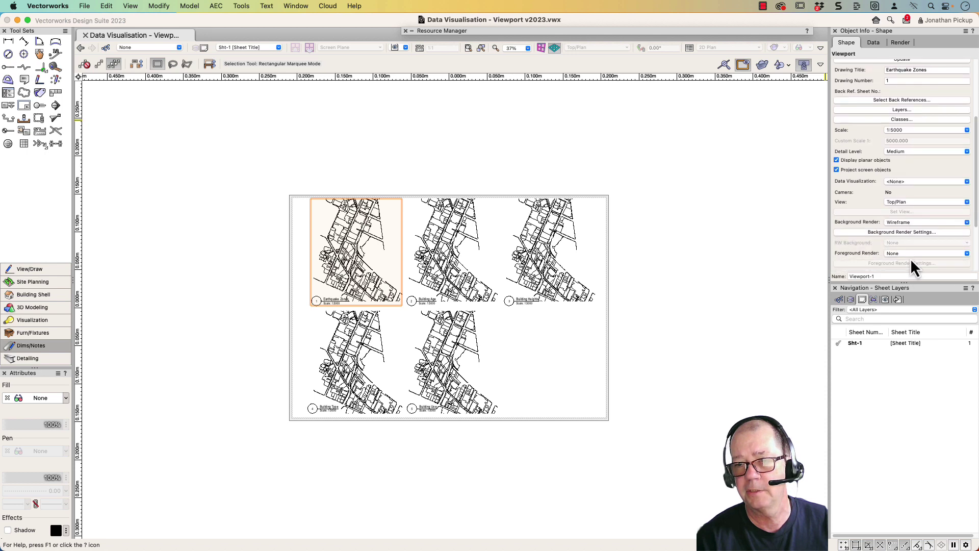
{"action": "left_click", "coordinate": [906, 136]}
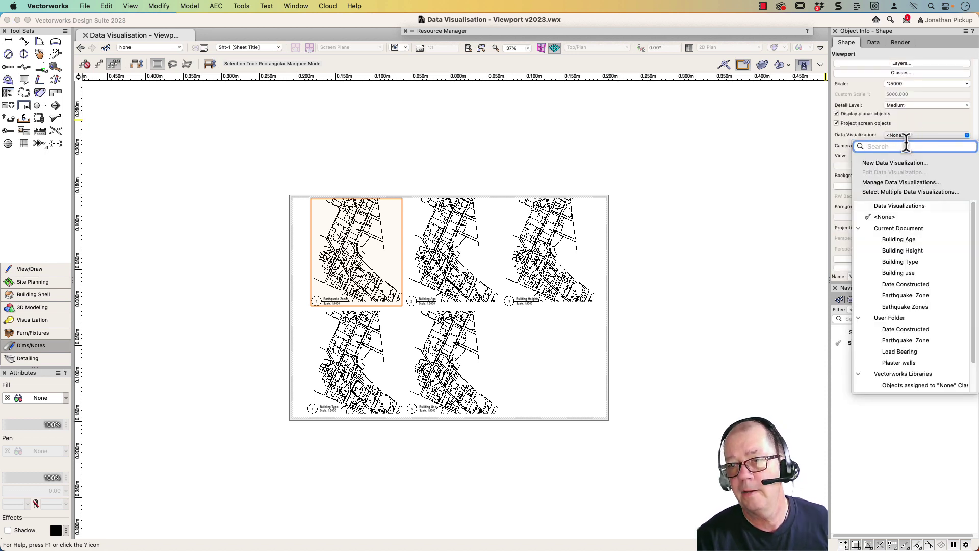
{"action": "left_click", "coordinate": [877, 239]}
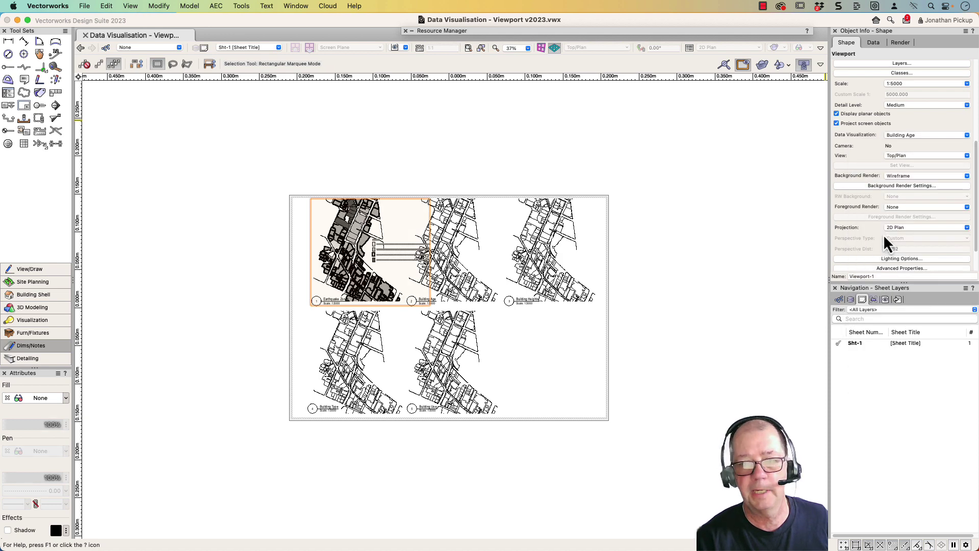
{"action": "left_click", "coordinate": [912, 136]}
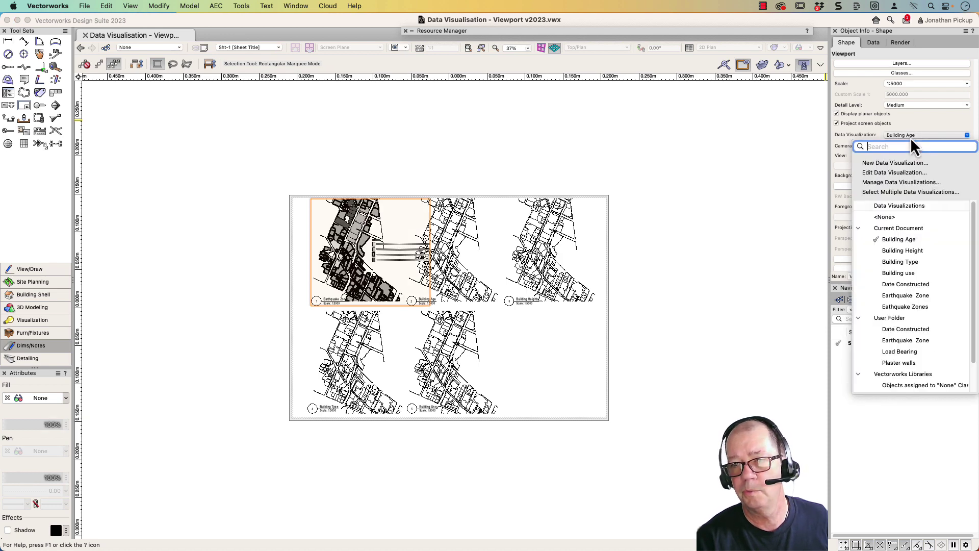
{"action": "left_click", "coordinate": [880, 307]}
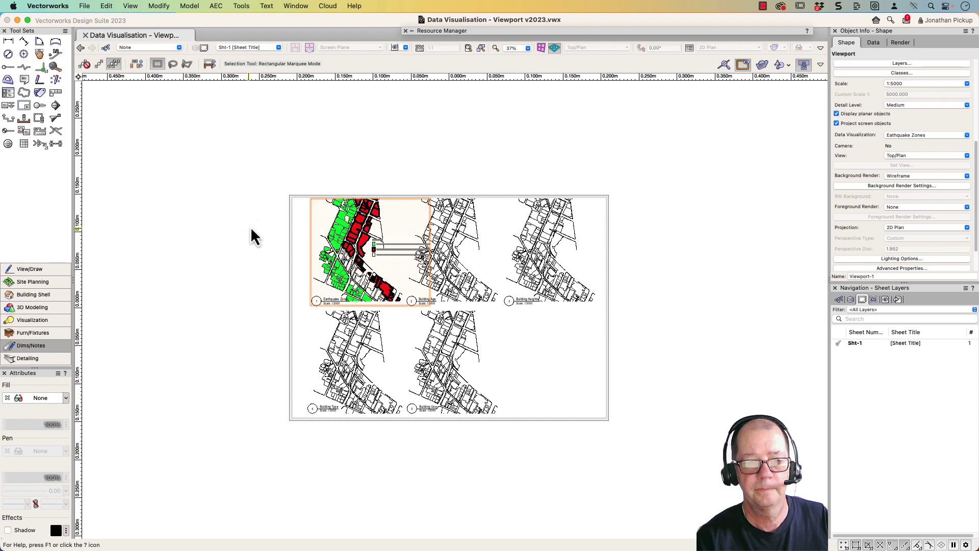
Narrow the legend in the Earthquake Zones viewport's annotations to an overall width of about 0.020 m and exit annotation editing
{"action": "scroll", "coordinate": [374, 255], "scroll_direction": "up", "scroll_amount": 5}
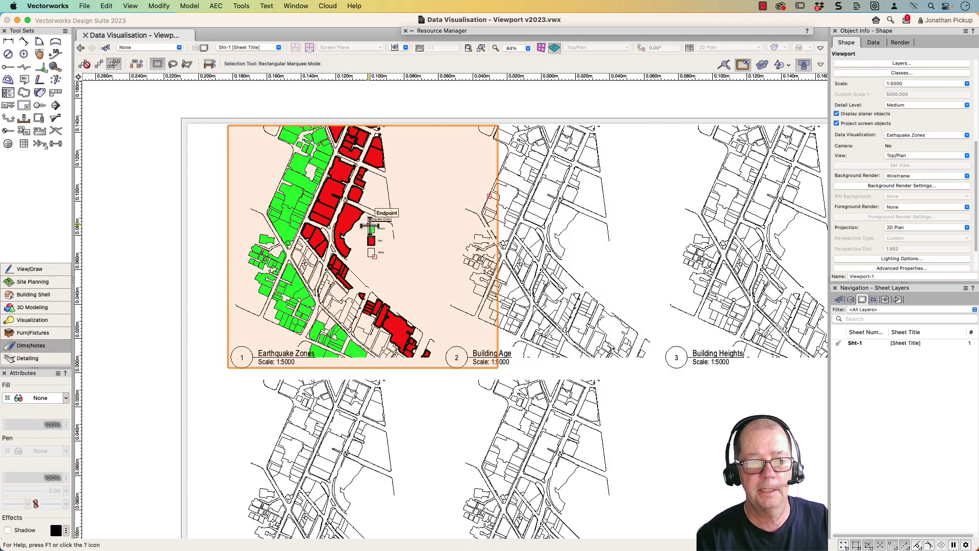
{"action": "double_click", "coordinate": [372, 225]}
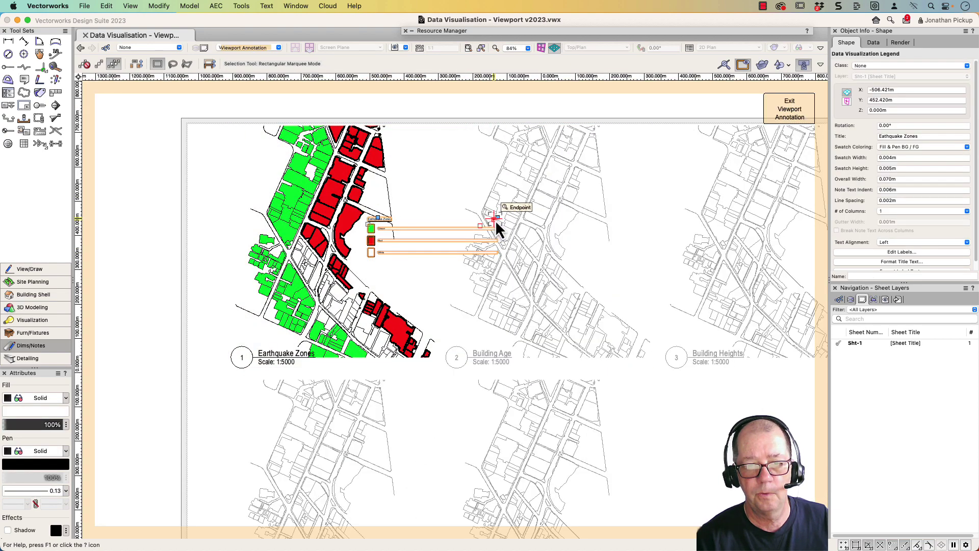
{"action": "left_click_drag", "start_coordinate": [494, 220], "coordinate": [410, 219]}
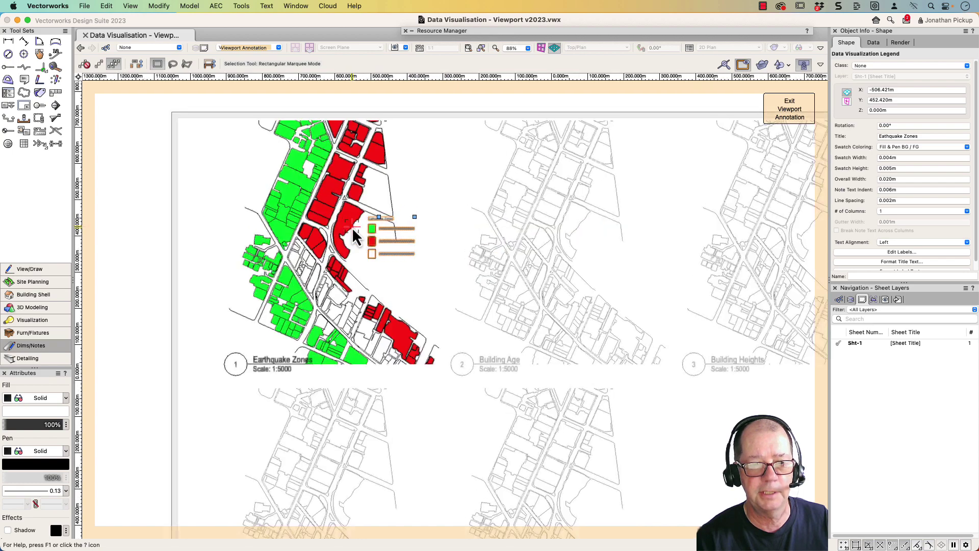
{"action": "scroll", "coordinate": [353, 227], "scroll_direction": "up", "scroll_amount": 5}
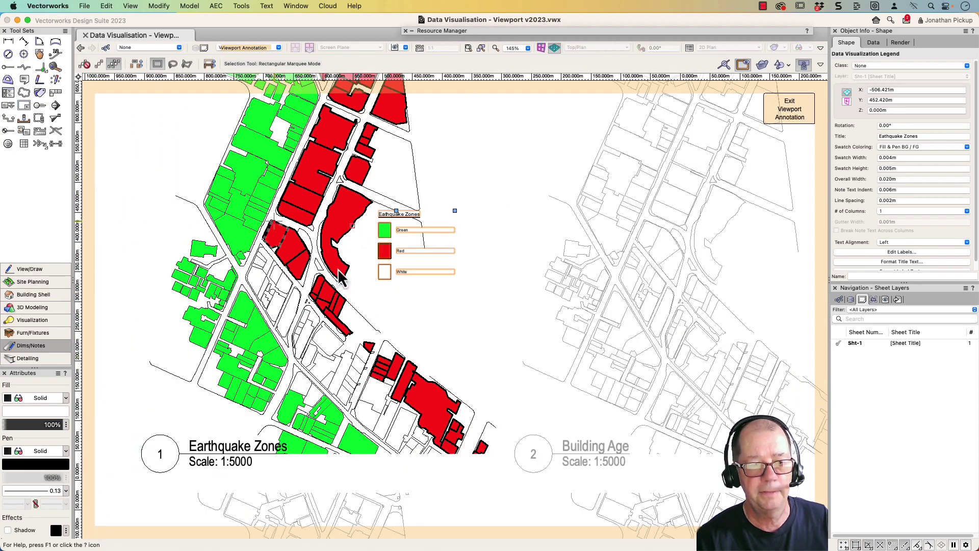
{"action": "left_click", "coordinate": [780, 116]}
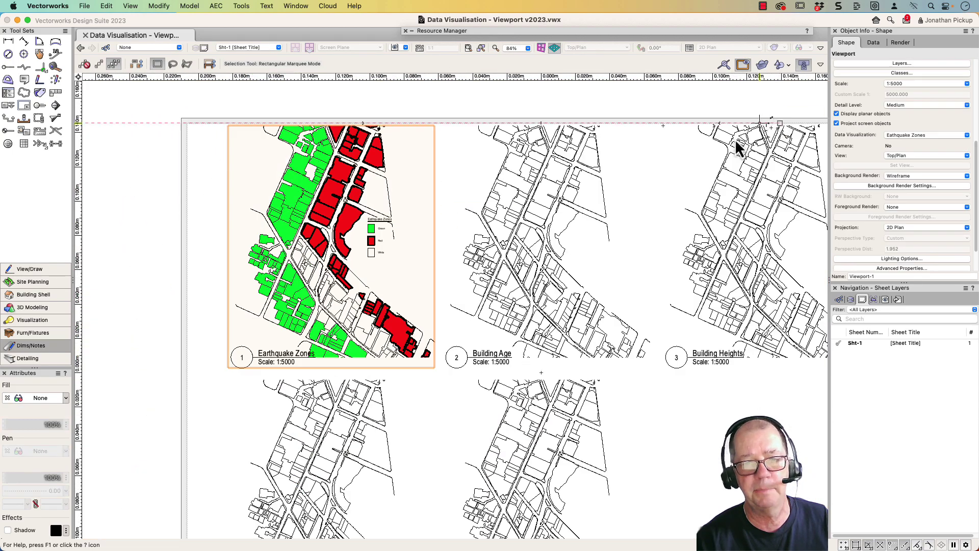
Apply the Building Age data visualization to the Building Age viewport on the sheet
{"action": "left_click", "coordinate": [556, 278]}
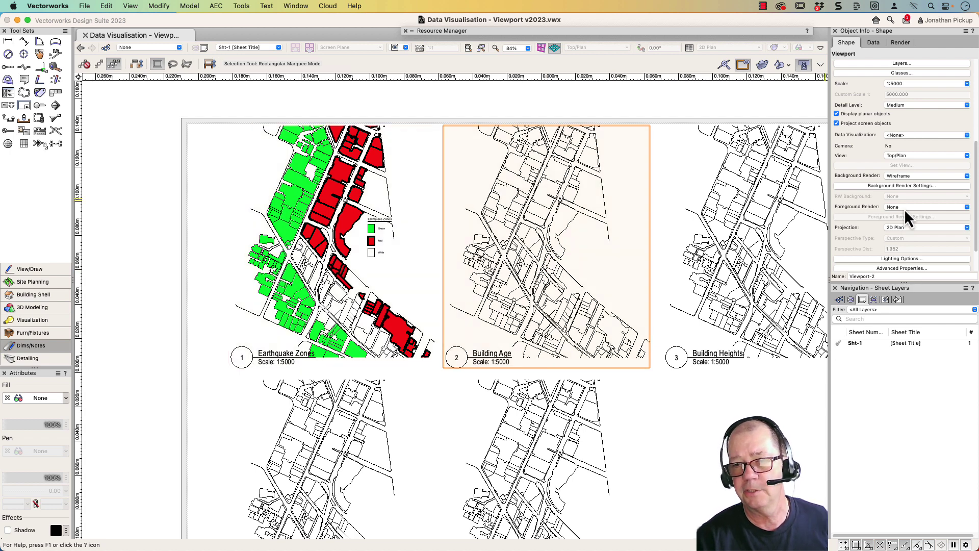
{"action": "left_click", "coordinate": [913, 136]}
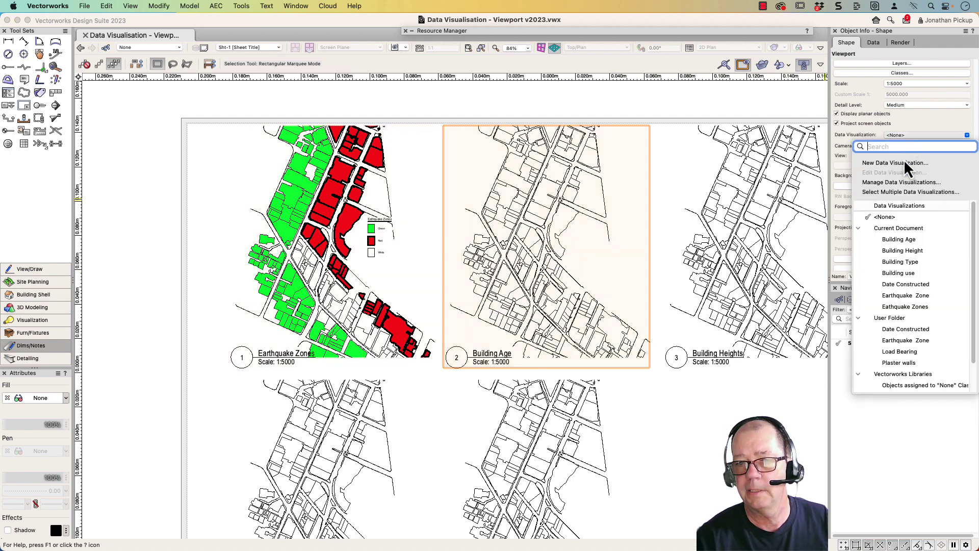
{"action": "left_click", "coordinate": [898, 240]}
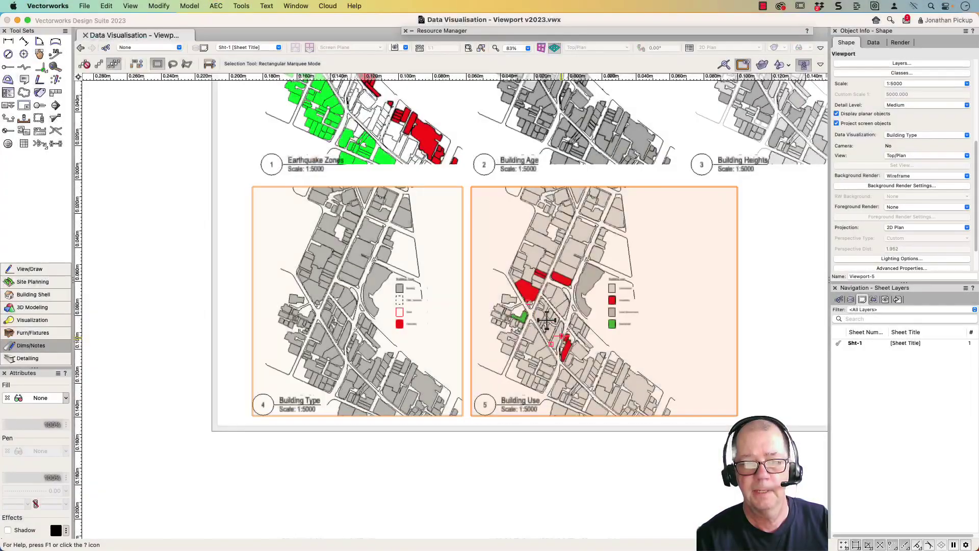
{"action": "scroll", "coordinate": [456, 393], "scroll_direction": "up", "scroll_amount": 5}
{"action": "scroll", "coordinate": [456, 394], "scroll_direction": "right", "scroll_amount": 4}
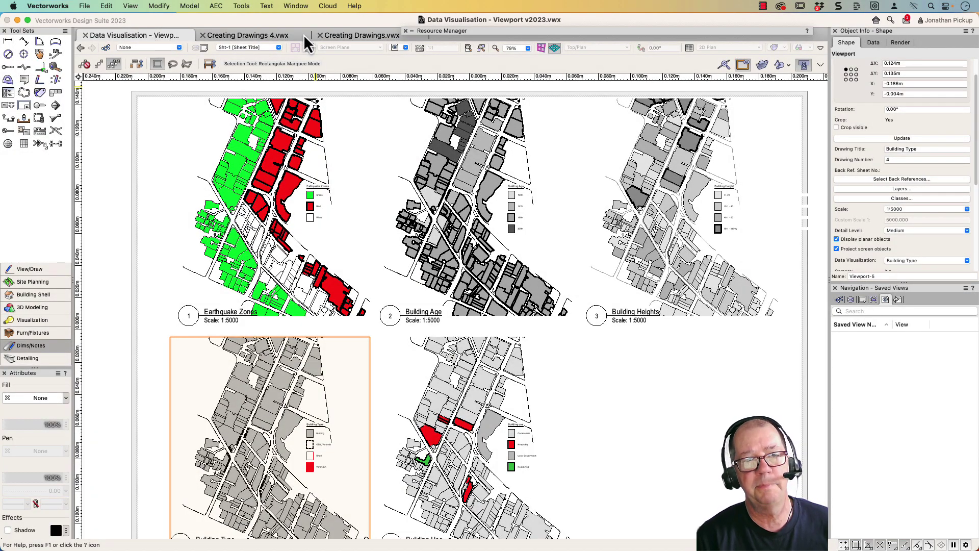
Switch to Creating Drawings.vwx and apply the Load Bearing, Plaster walls and Insulated Walls visualizations to the floor plan in turn
{"action": "left_click", "coordinate": [349, 35]}
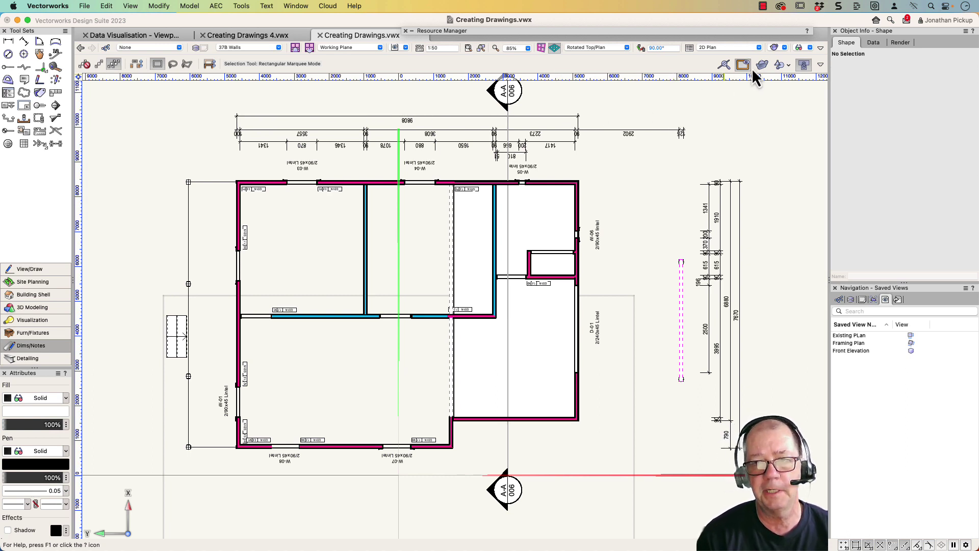
{"action": "left_click", "coordinate": [810, 47]}
{"action": "left_click", "coordinate": [814, 183]}
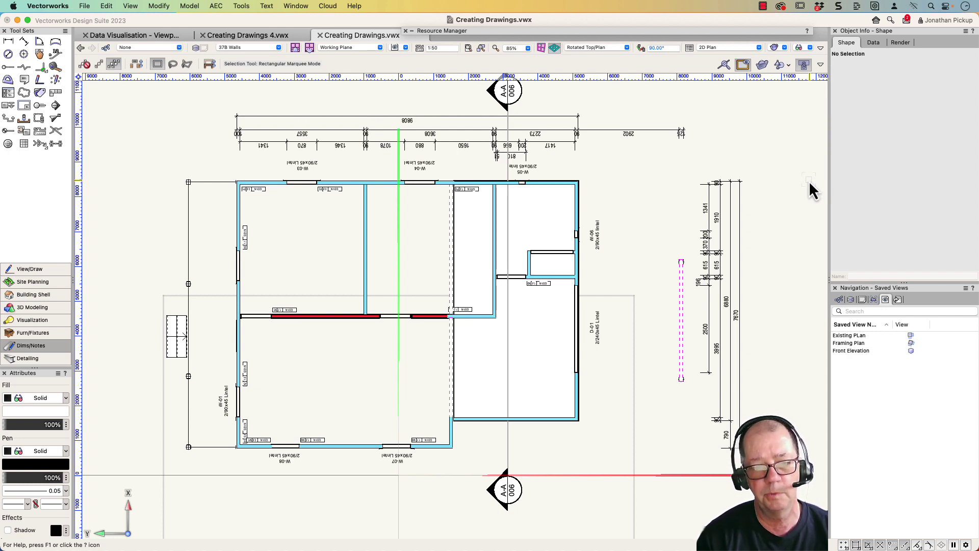
{"action": "left_click", "coordinate": [801, 49]}
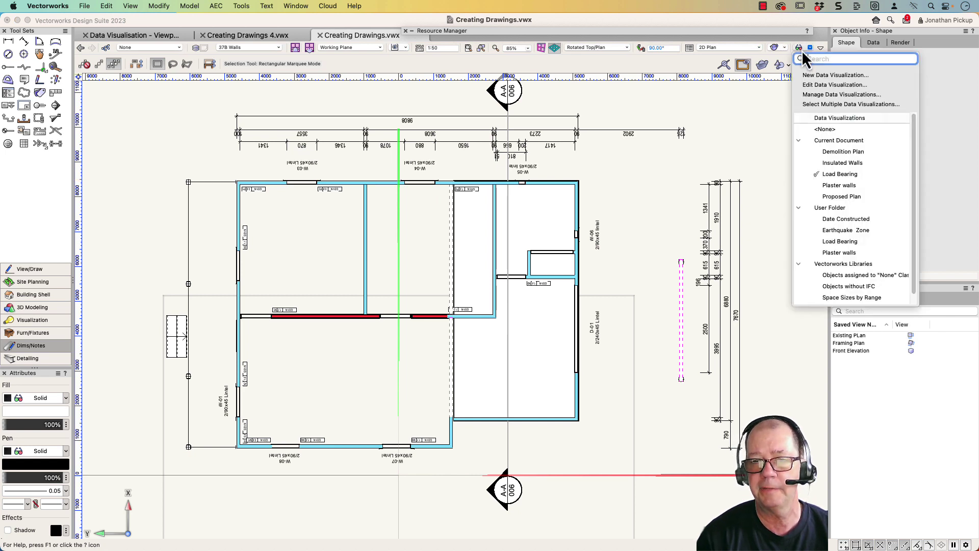
{"action": "left_click", "coordinate": [811, 186]}
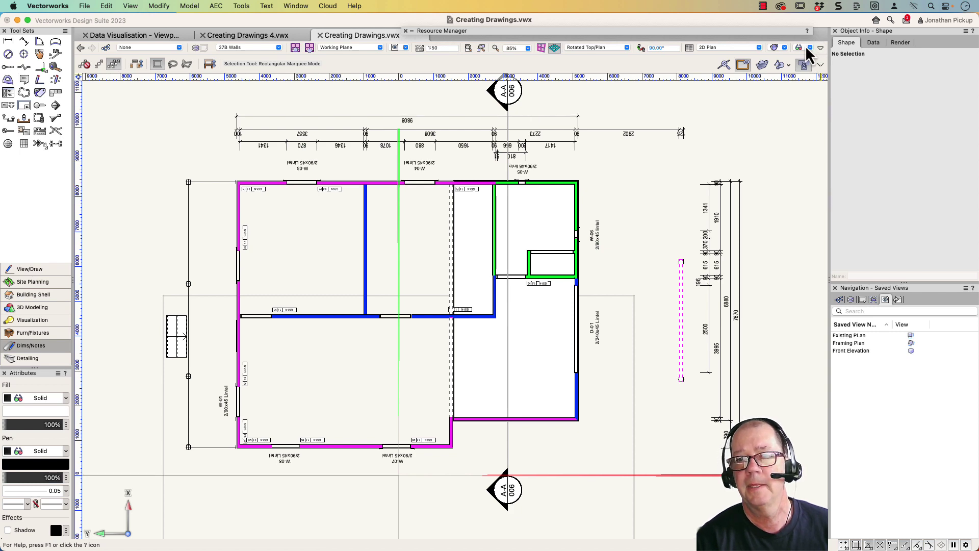
{"action": "left_click", "coordinate": [810, 47]}
{"action": "left_click", "coordinate": [812, 169]}
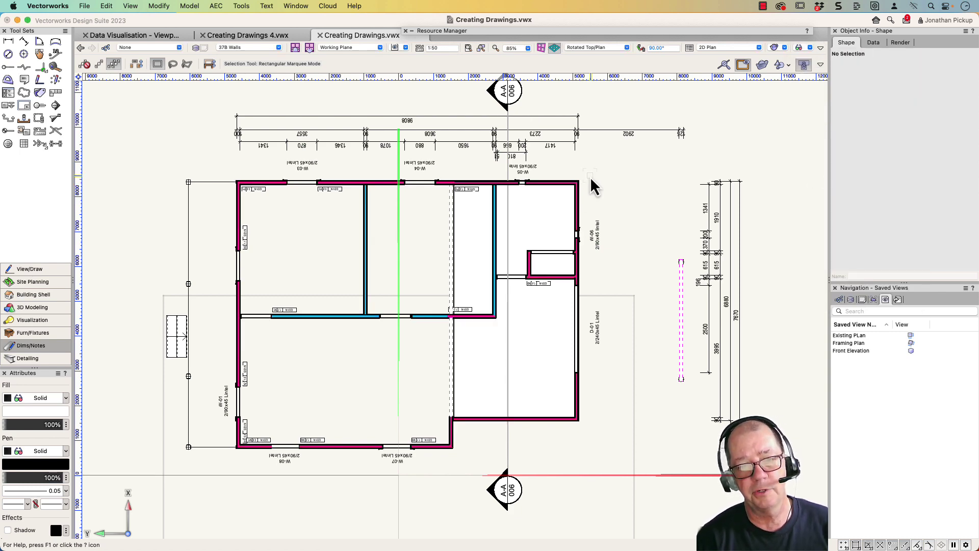
Set the Insulation record value of the short horizontal wall below the small closet to sound insulation
{"action": "left_click", "coordinate": [553, 277]}
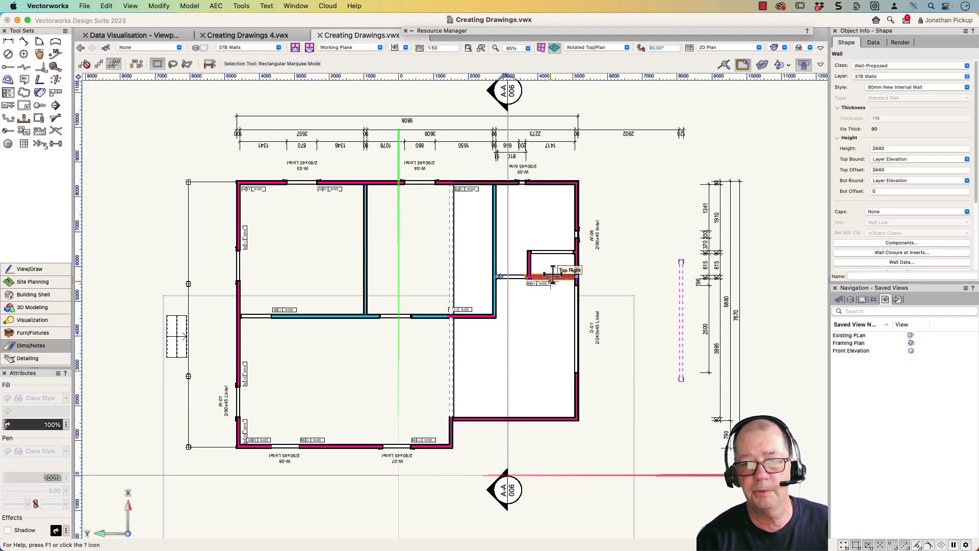
{"action": "left_click", "coordinate": [873, 43]}
{"action": "left_click", "coordinate": [898, 167]}
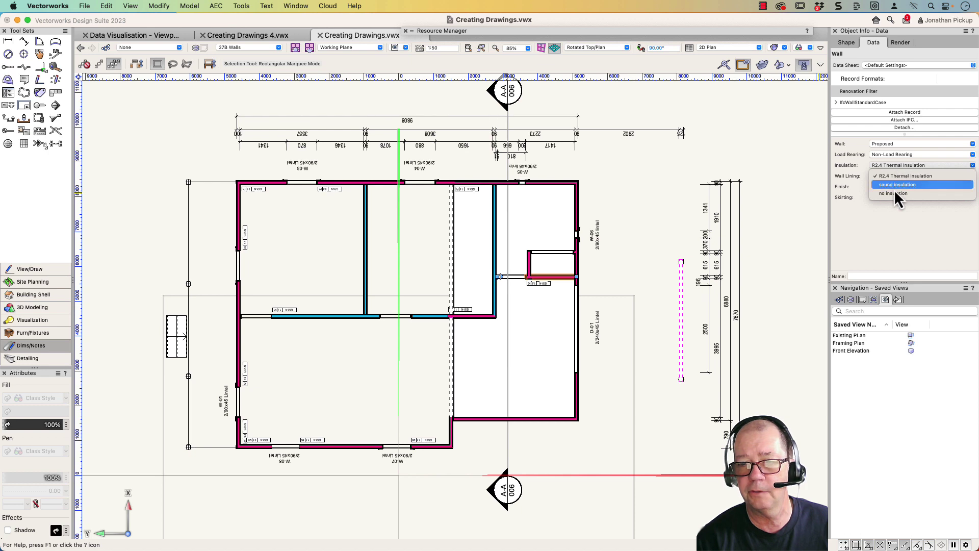
{"action": "left_click", "coordinate": [895, 188]}
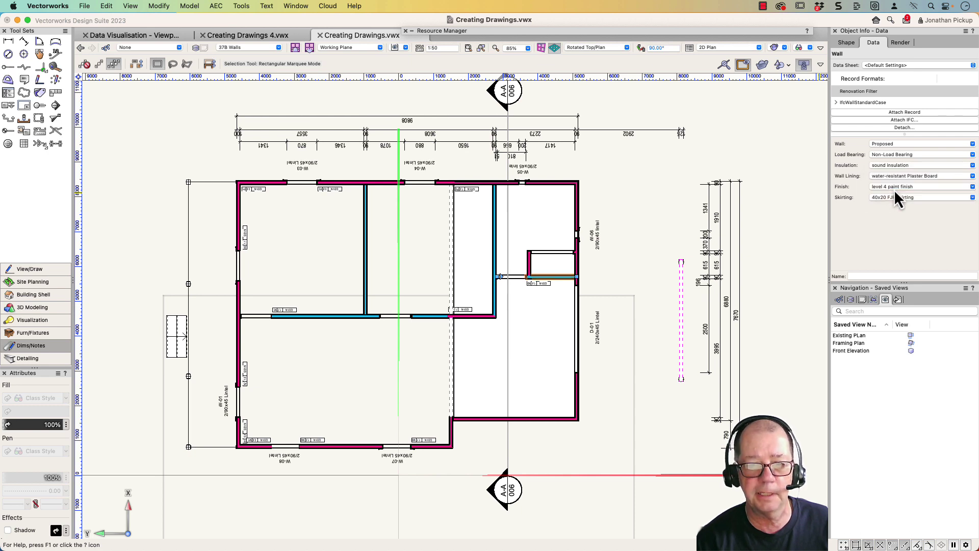
Set the Insulation record value of the short vertical wall at the closet's side to no insulation
{"action": "left_click", "coordinate": [529, 260]}
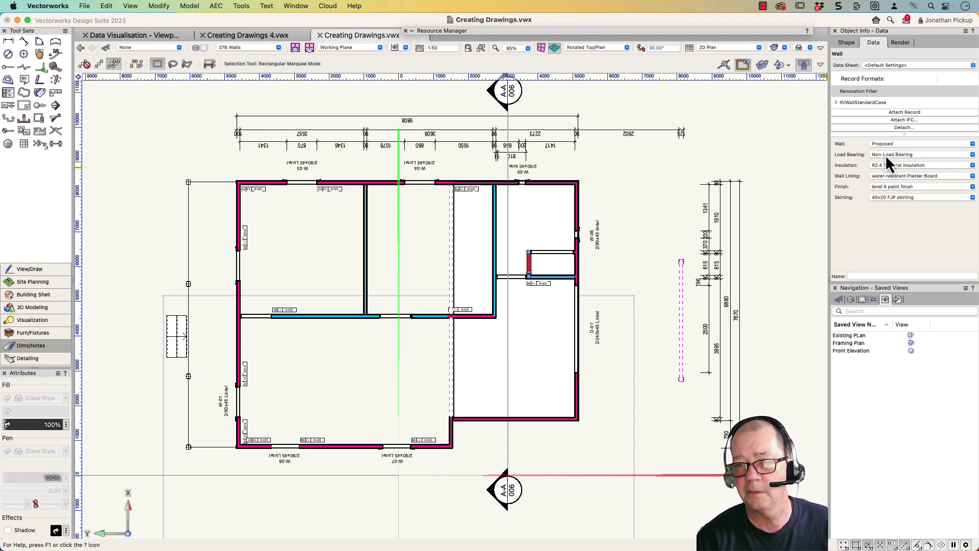
{"action": "left_click", "coordinate": [885, 168]}
{"action": "left_click", "coordinate": [884, 195]}
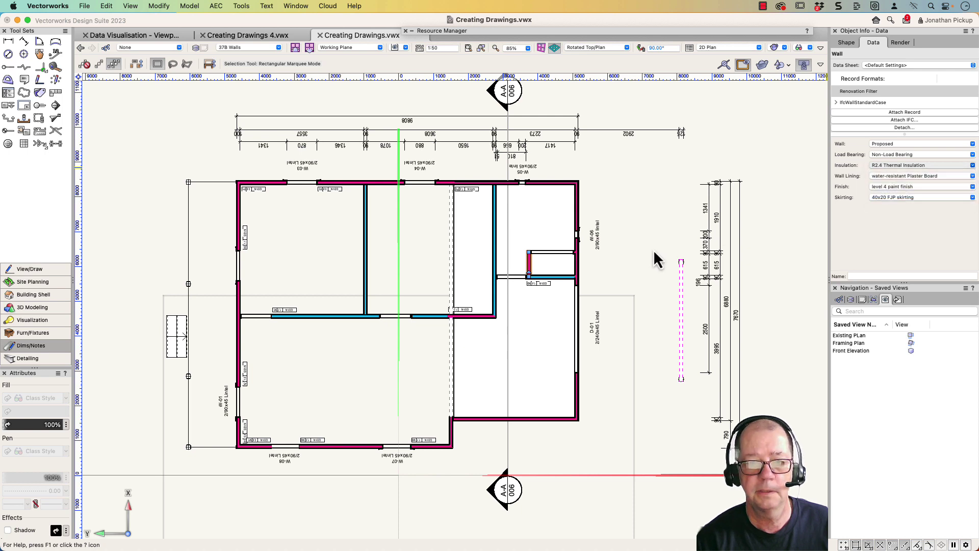
Set the short wall at the right end of the central horizontal wall run to sound insulation and deselect it
{"action": "left_click", "coordinate": [467, 317]}
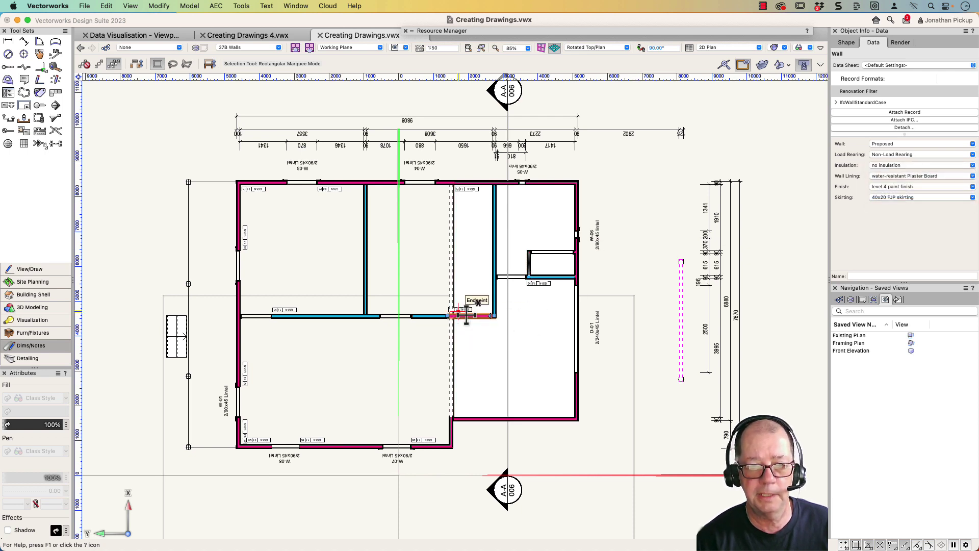
{"action": "left_click", "coordinate": [905, 166]}
{"action": "left_click", "coordinate": [899, 186]}
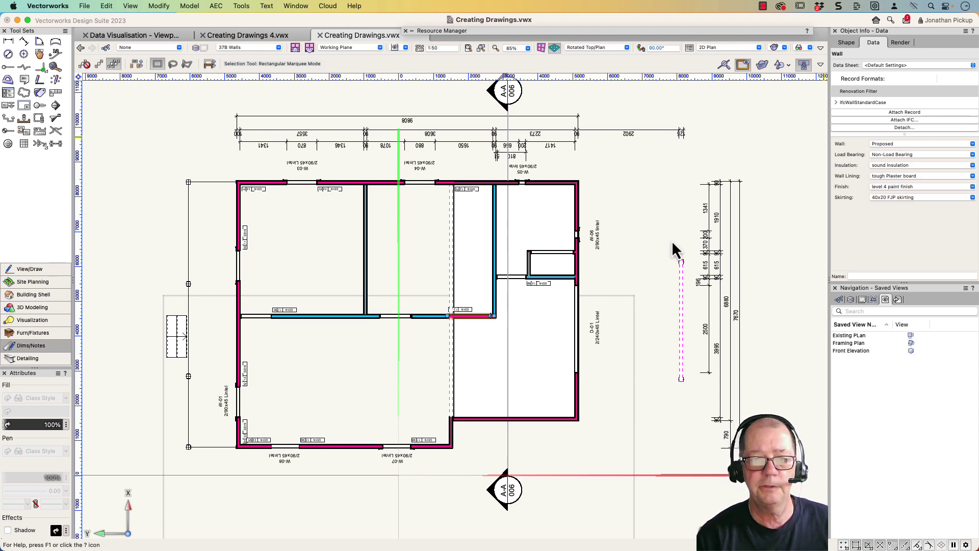
{"action": "left_click", "coordinate": [622, 155]}
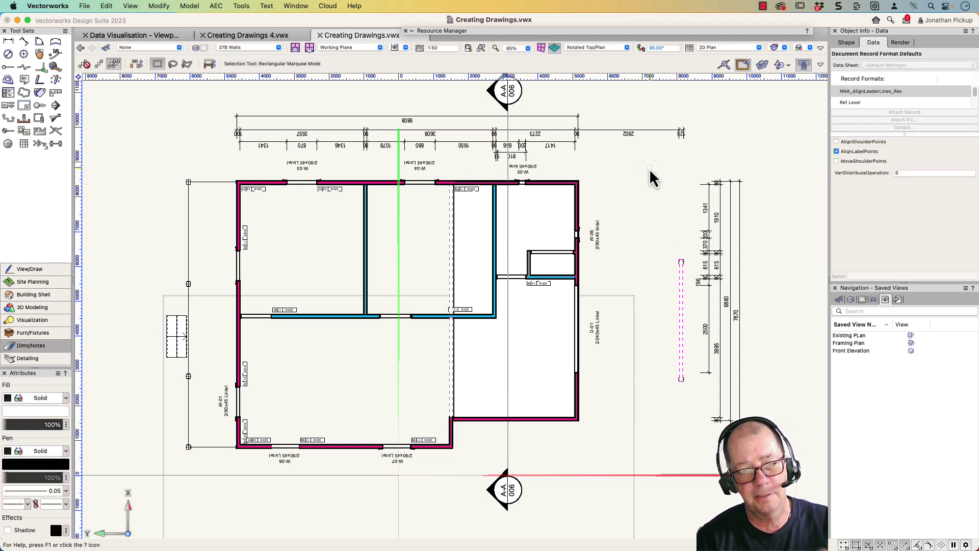